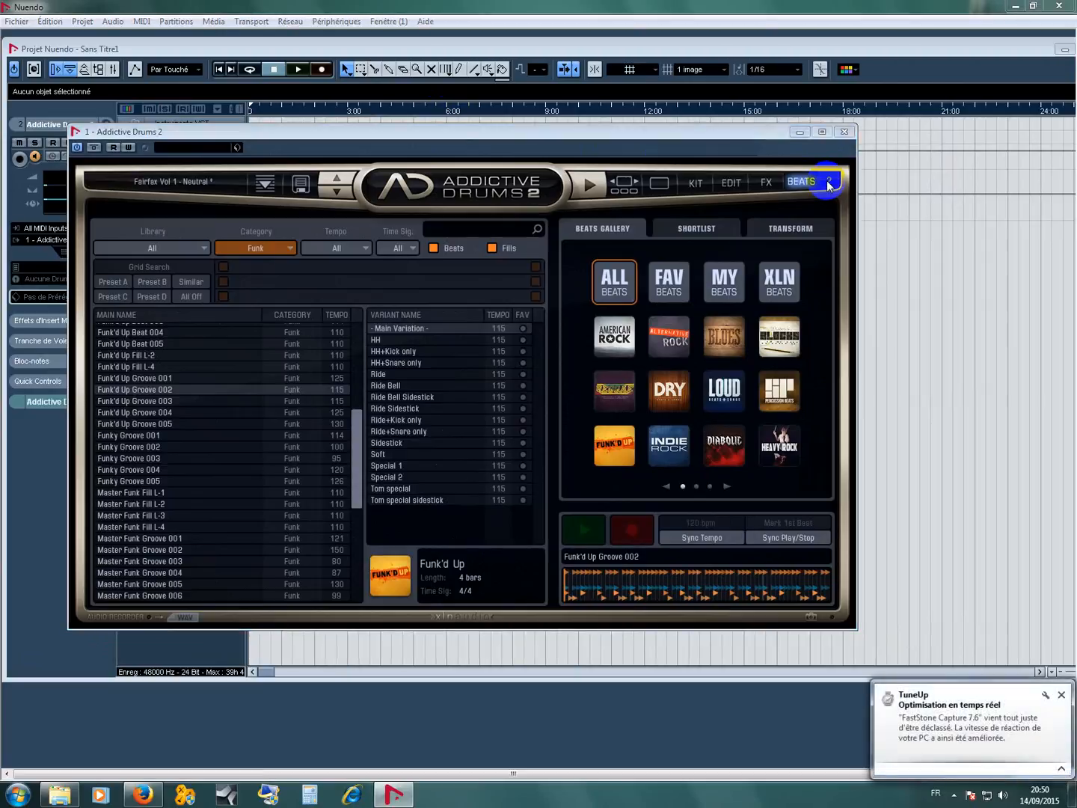
Open the Map Window and load the Empty map preset after trying the GM preset.
left_click(829, 185)
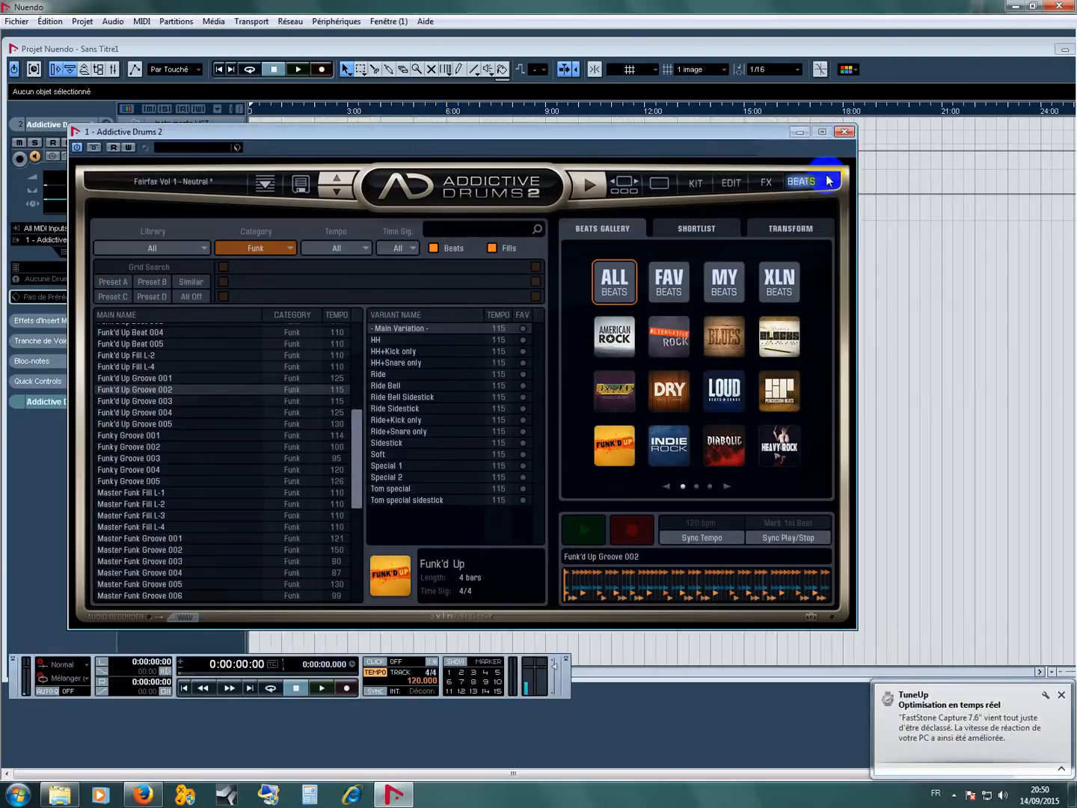
left_click(833, 184)
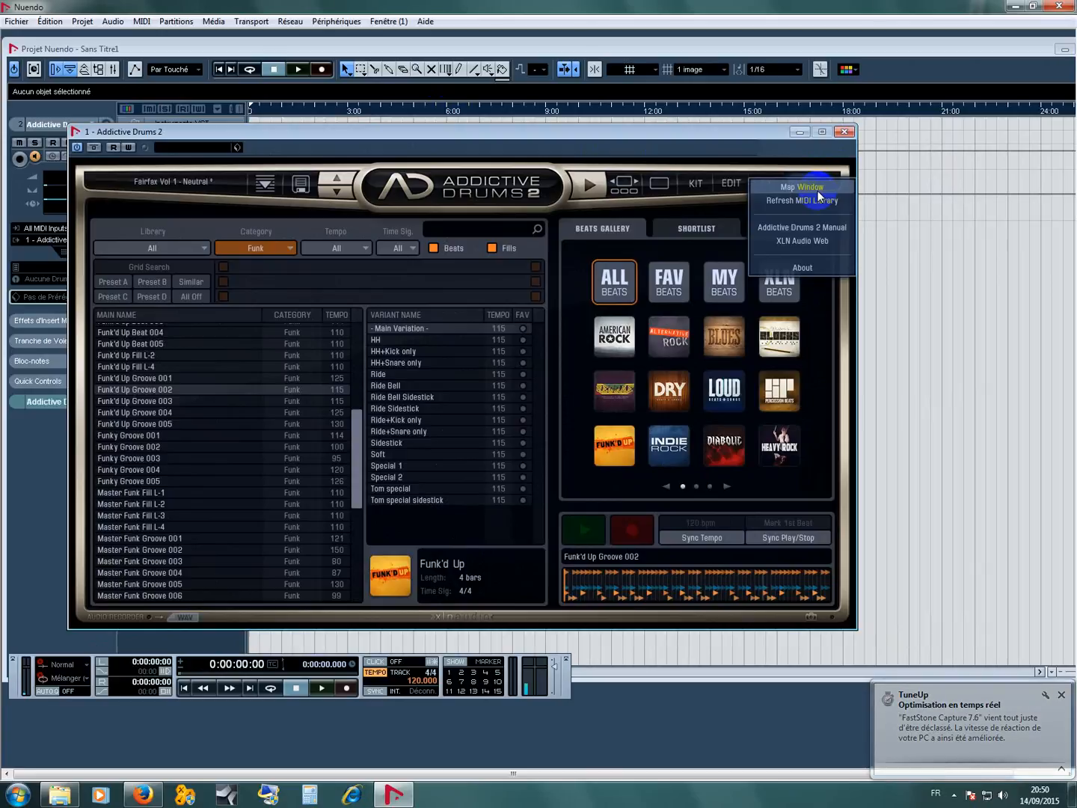
left_click(818, 196)
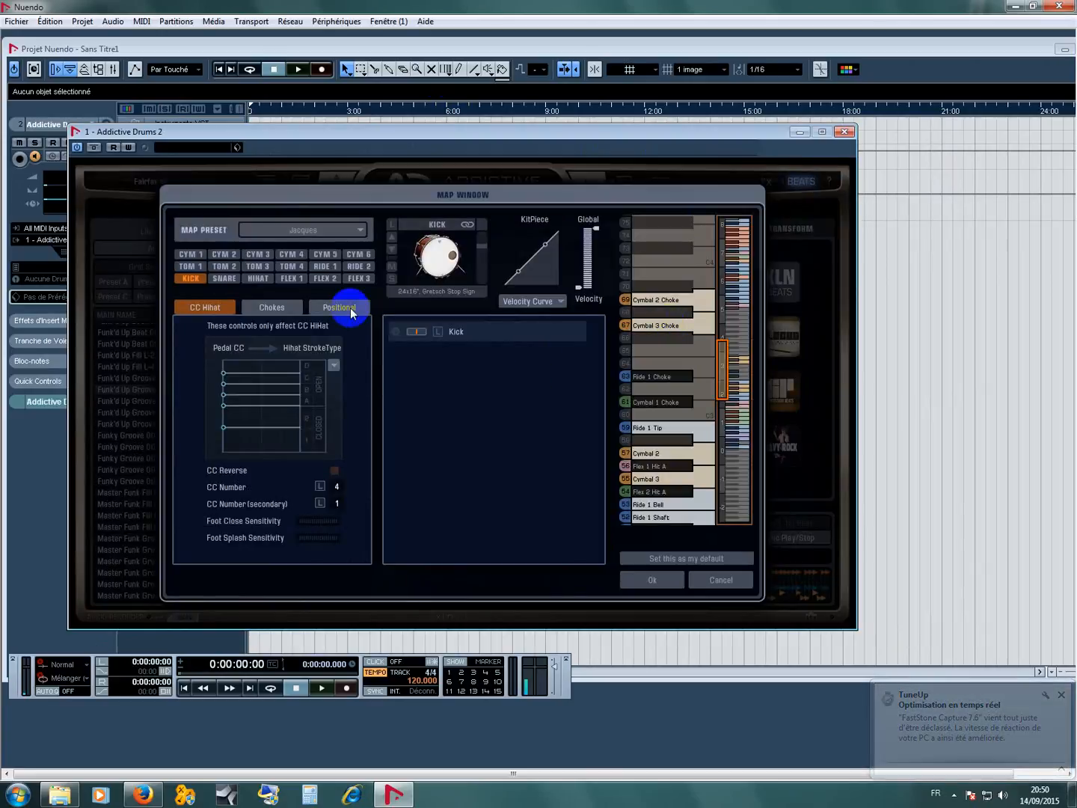
left_click(352, 234)
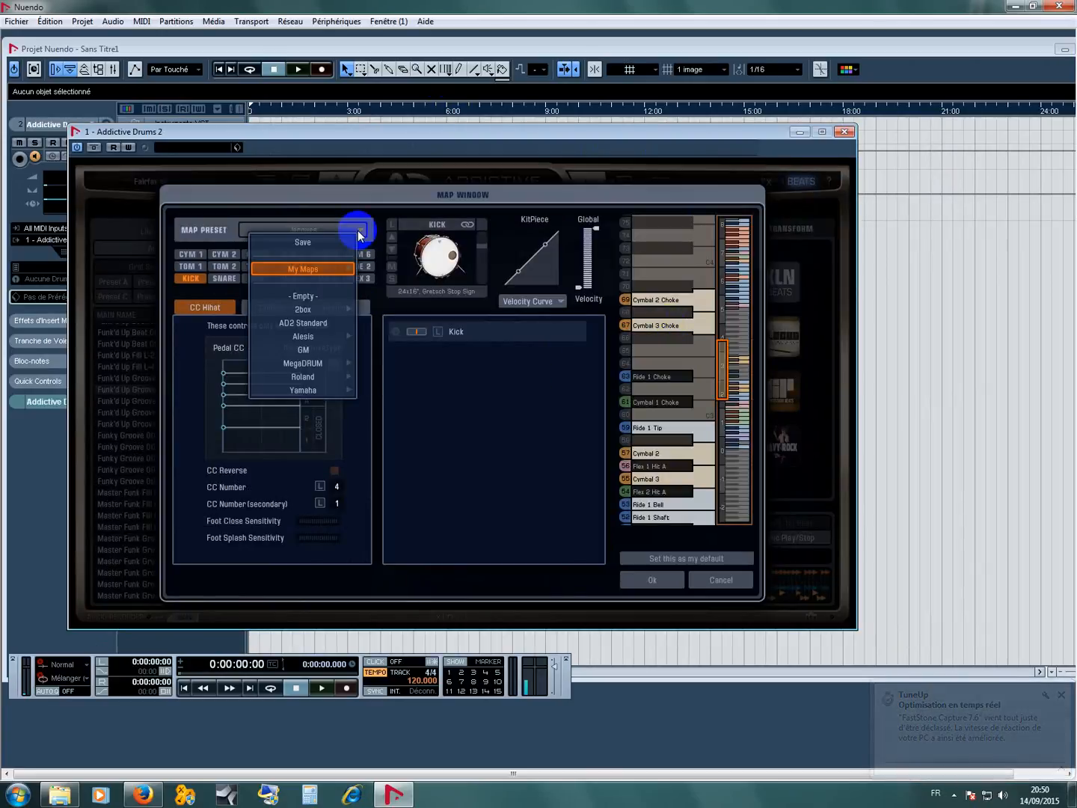
left_click(313, 350)
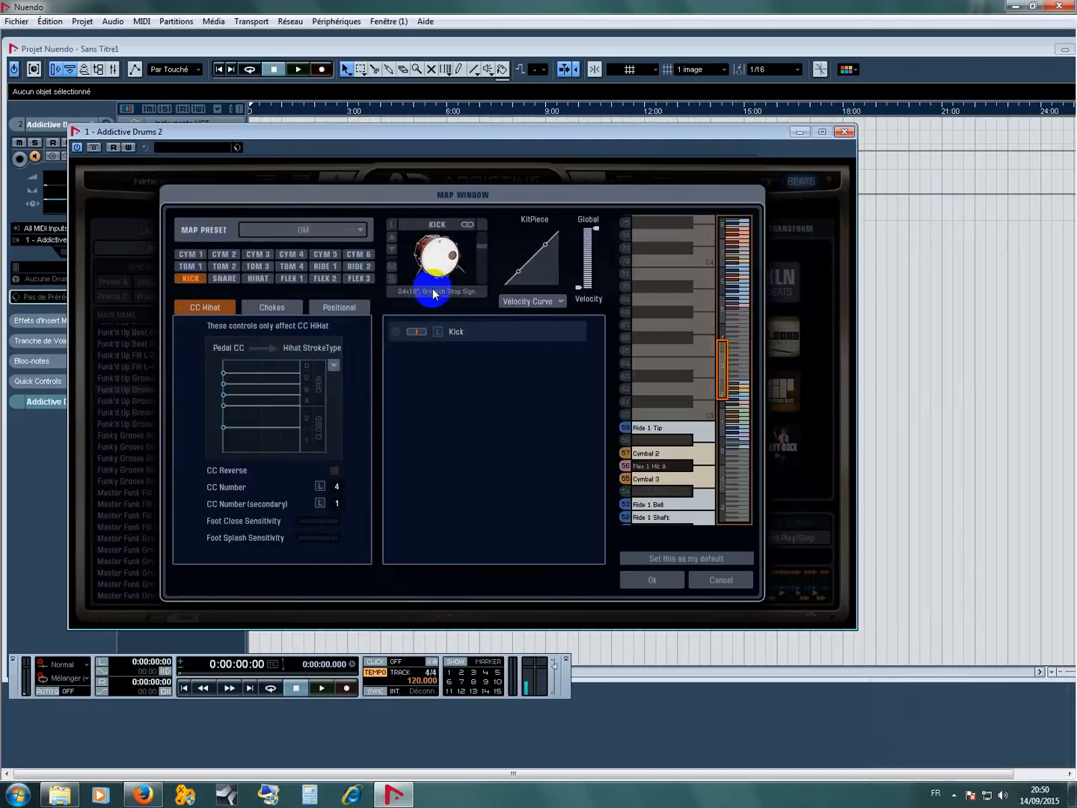
left_click(361, 231)
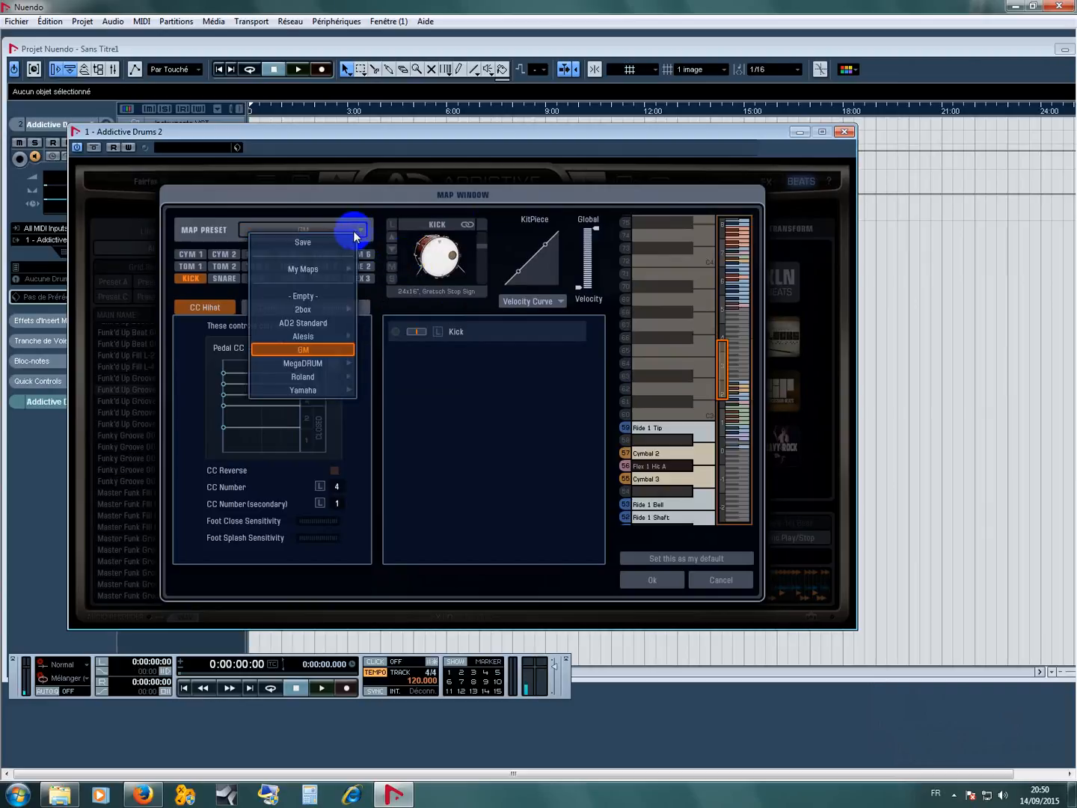
left_click(319, 298)
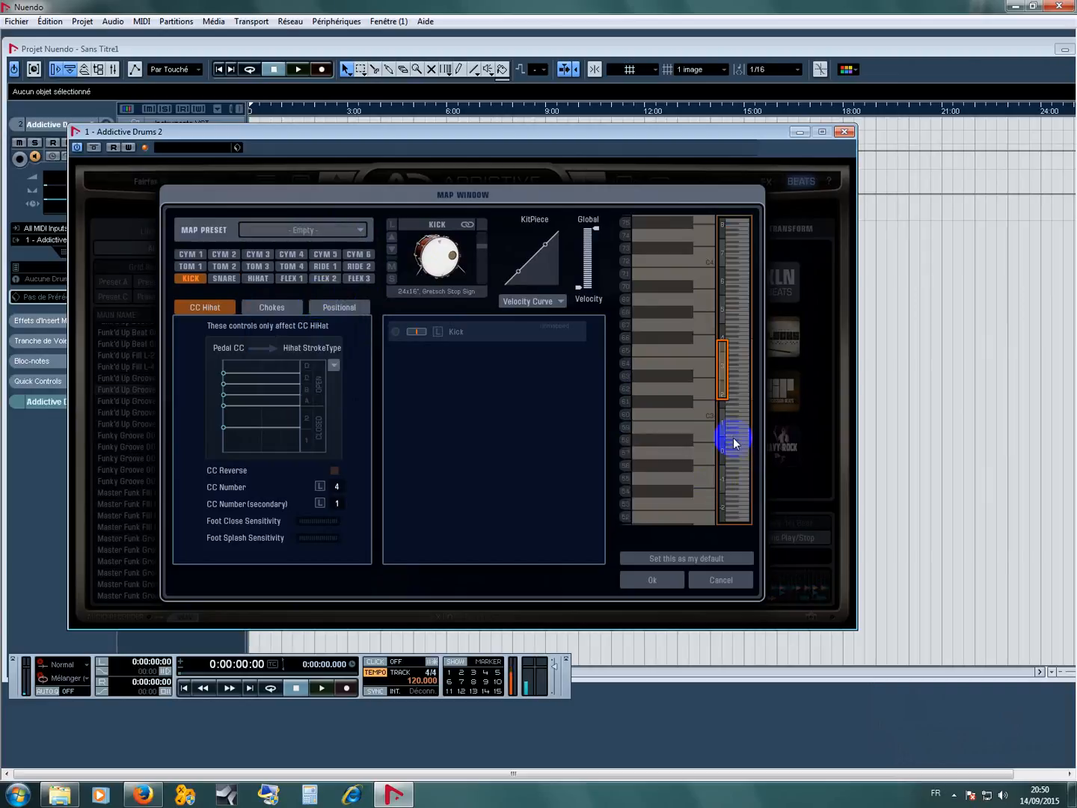
Audition the C1 key on the map keyboard.
left_click_drag(721, 407, 722, 449)
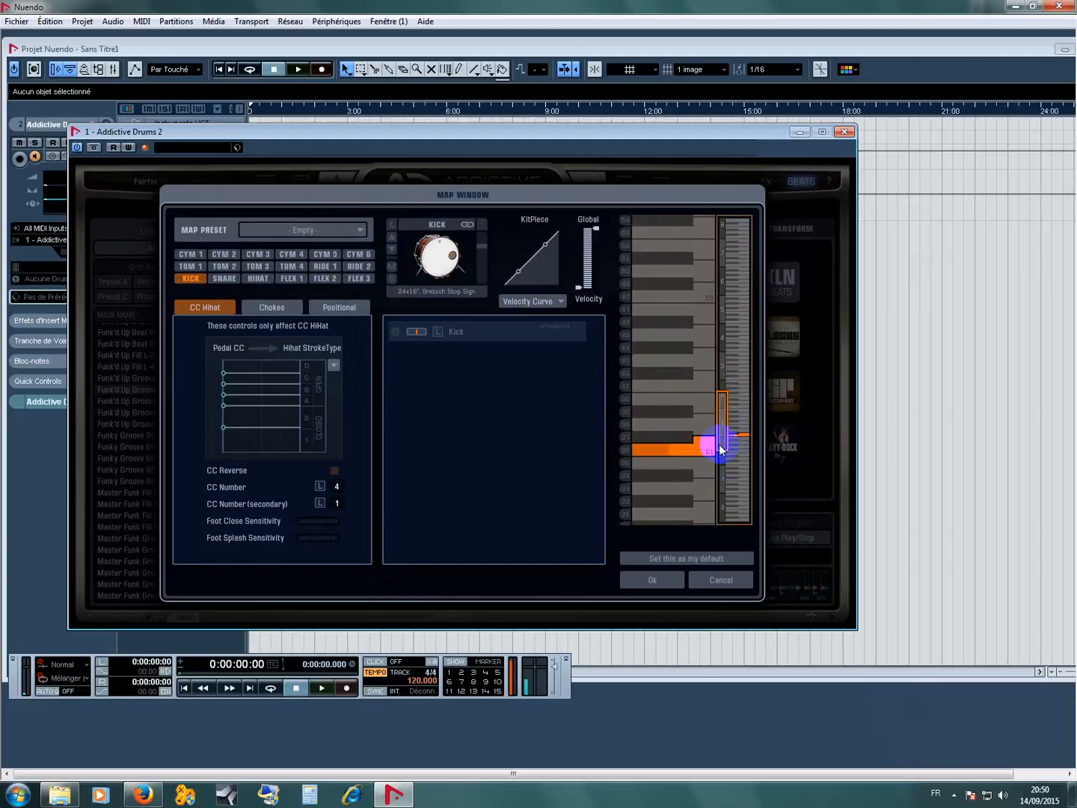
left_click(698, 447)
left_click(702, 451)
left_click(702, 451)
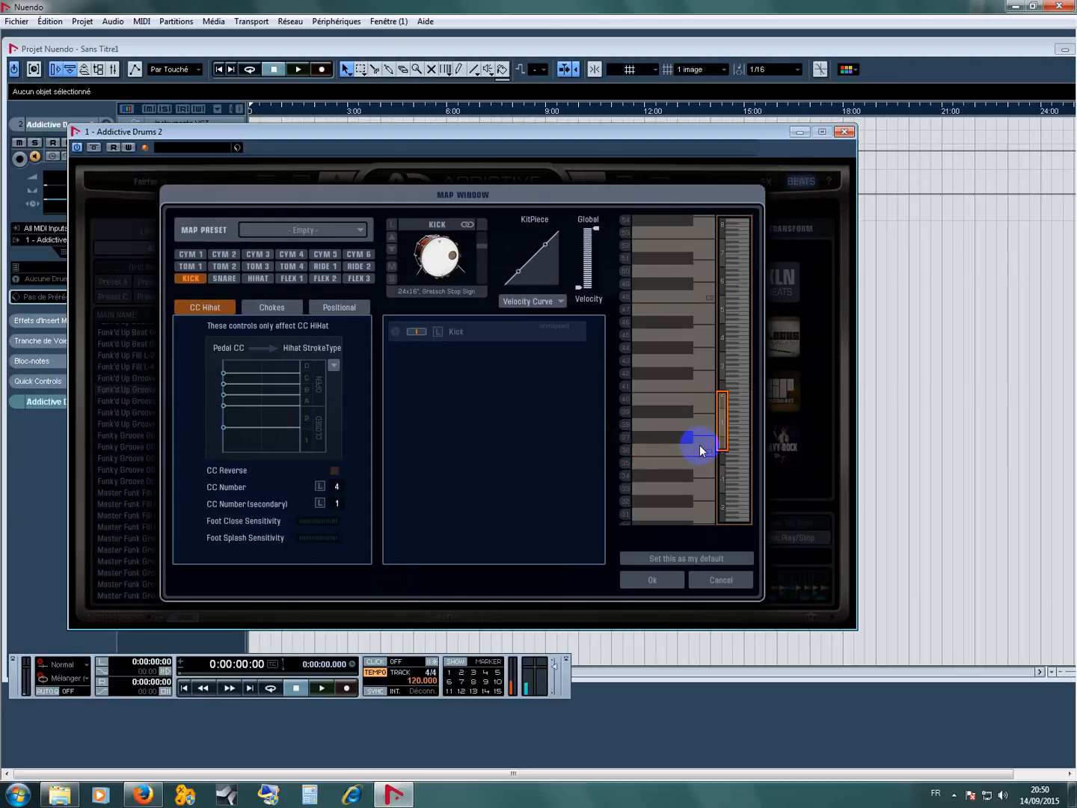
left_click(702, 450)
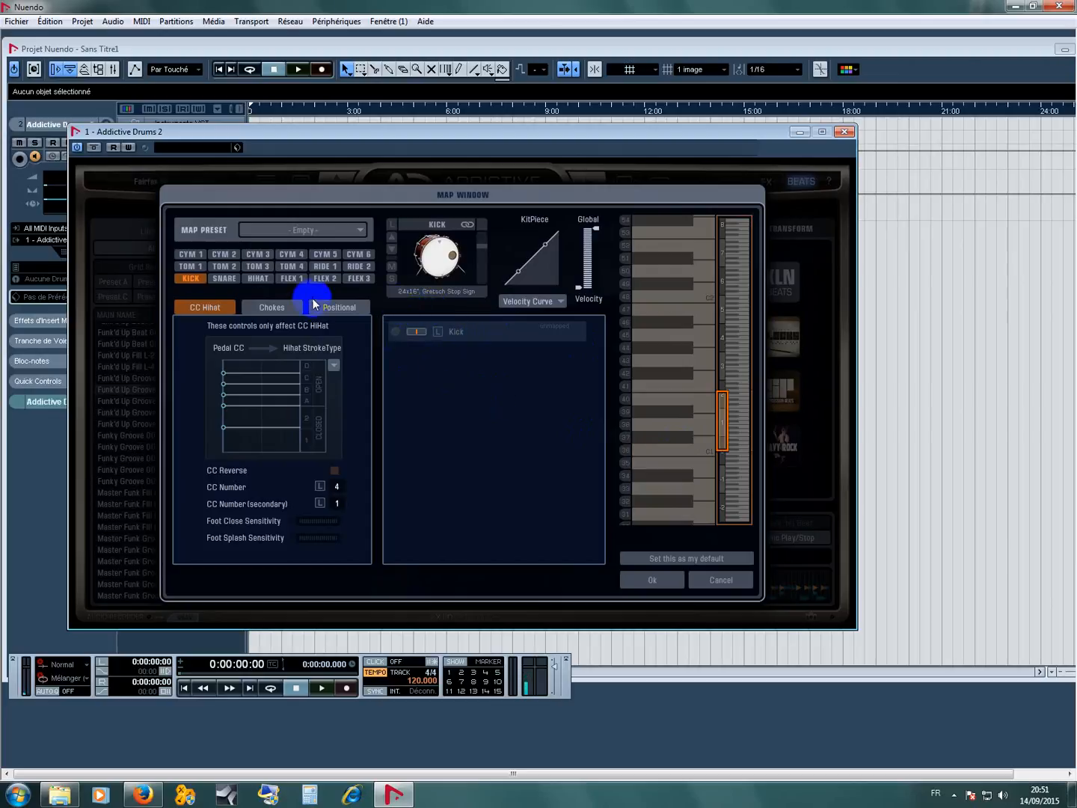
Map the Kick to MIDI note 36 (C1) using the learn function.
left_click(224, 280)
left_click(192, 280)
left_click(438, 331)
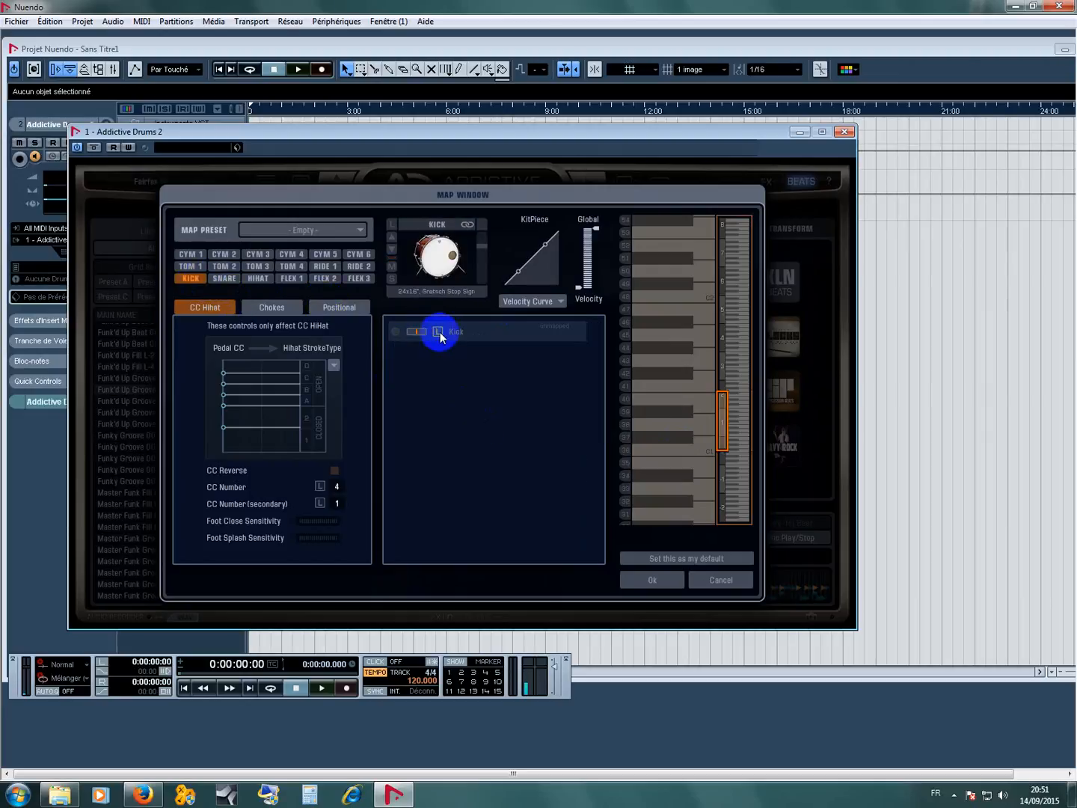
left_click(441, 333)
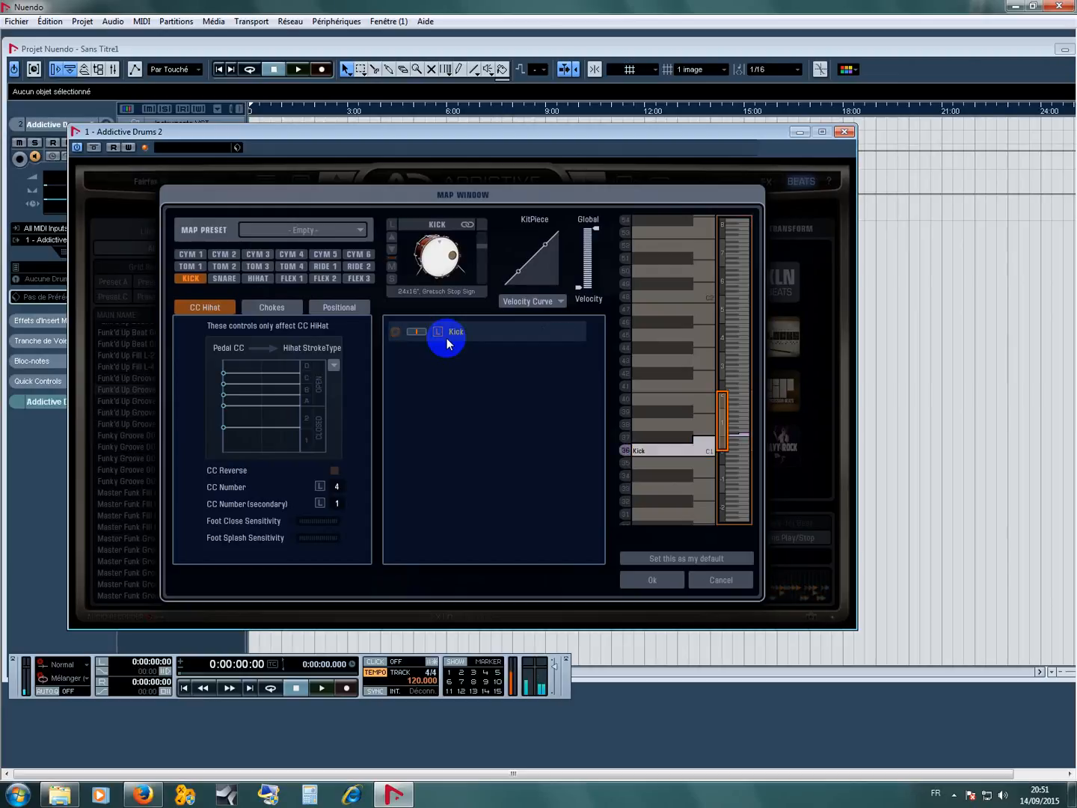
Map the Kick additionally to notes 35 and 33, and audition the note 33 key.
left_click(438, 332)
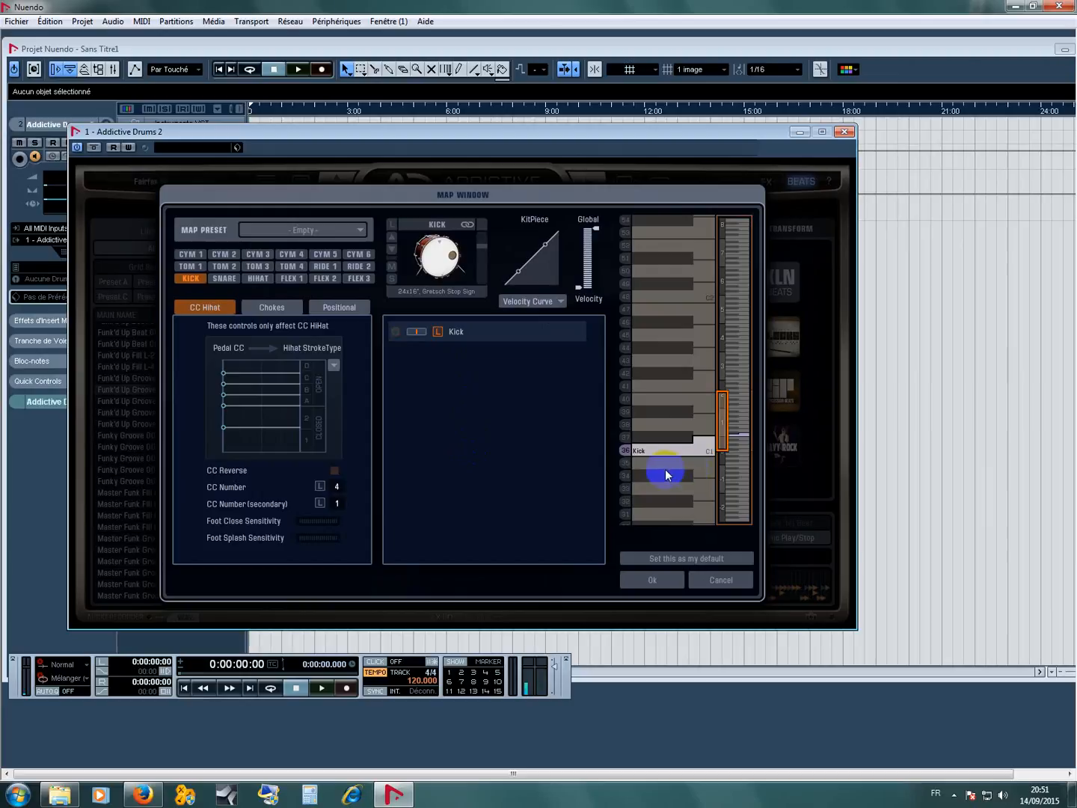
left_click(704, 476)
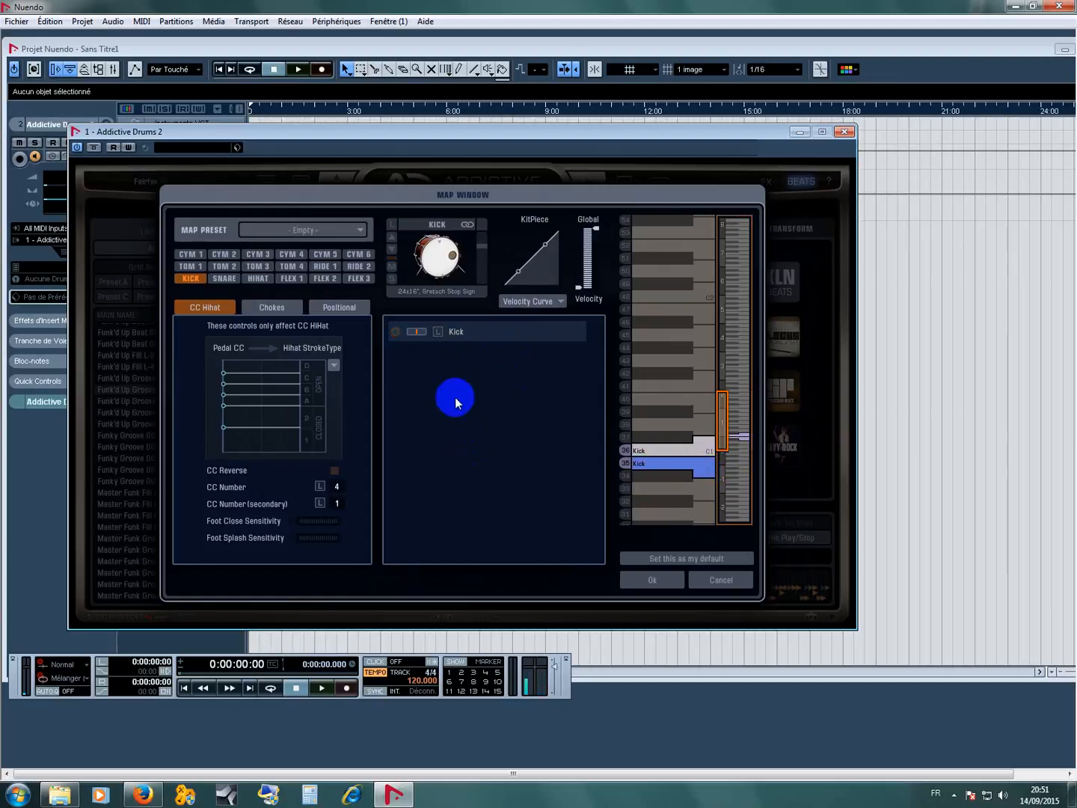
left_click(437, 331)
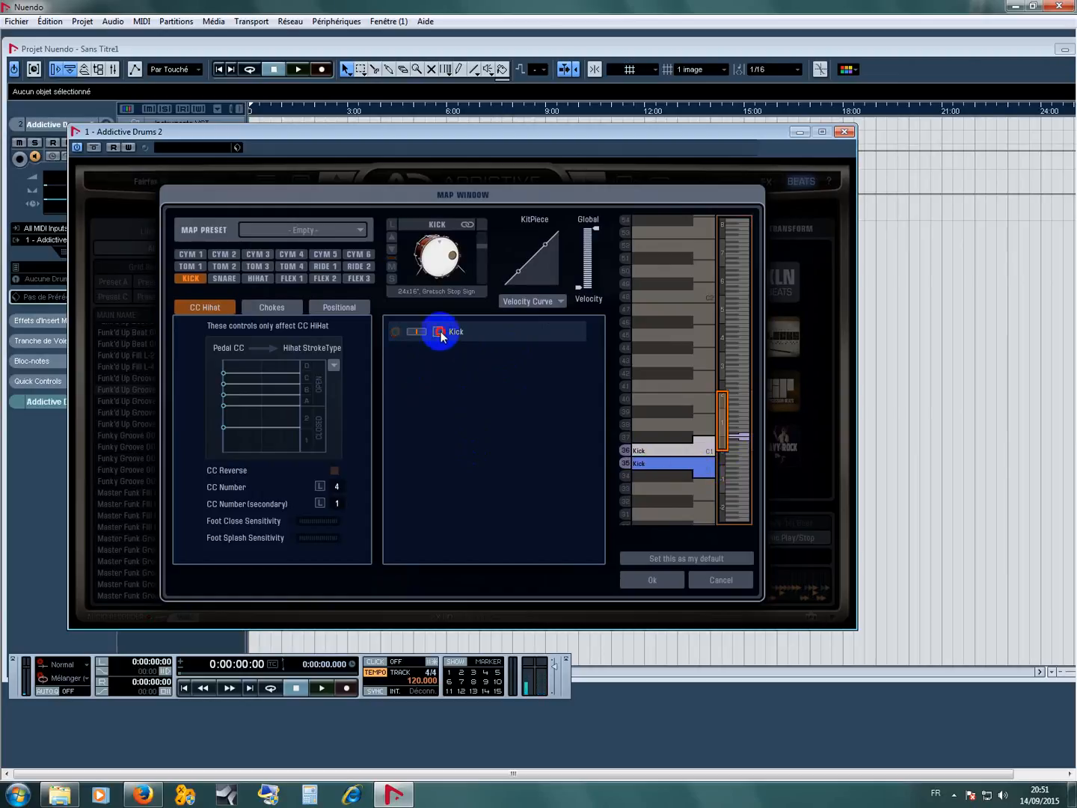
left_click(705, 491)
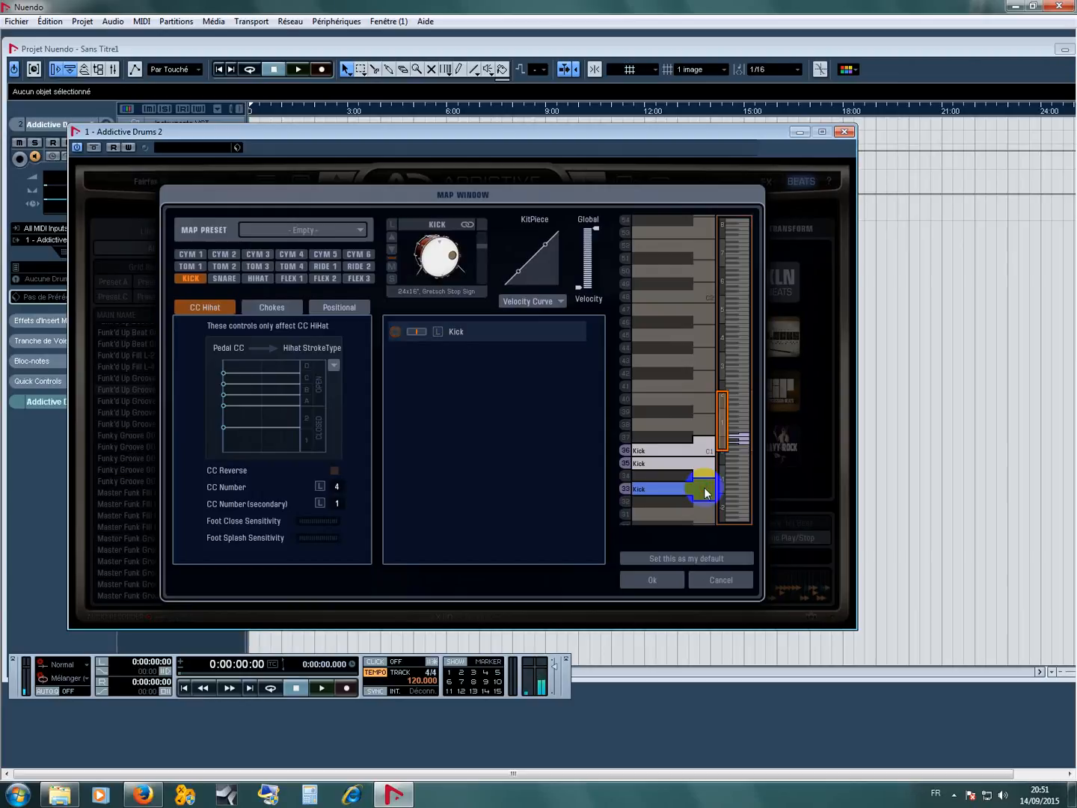
left_click(705, 490)
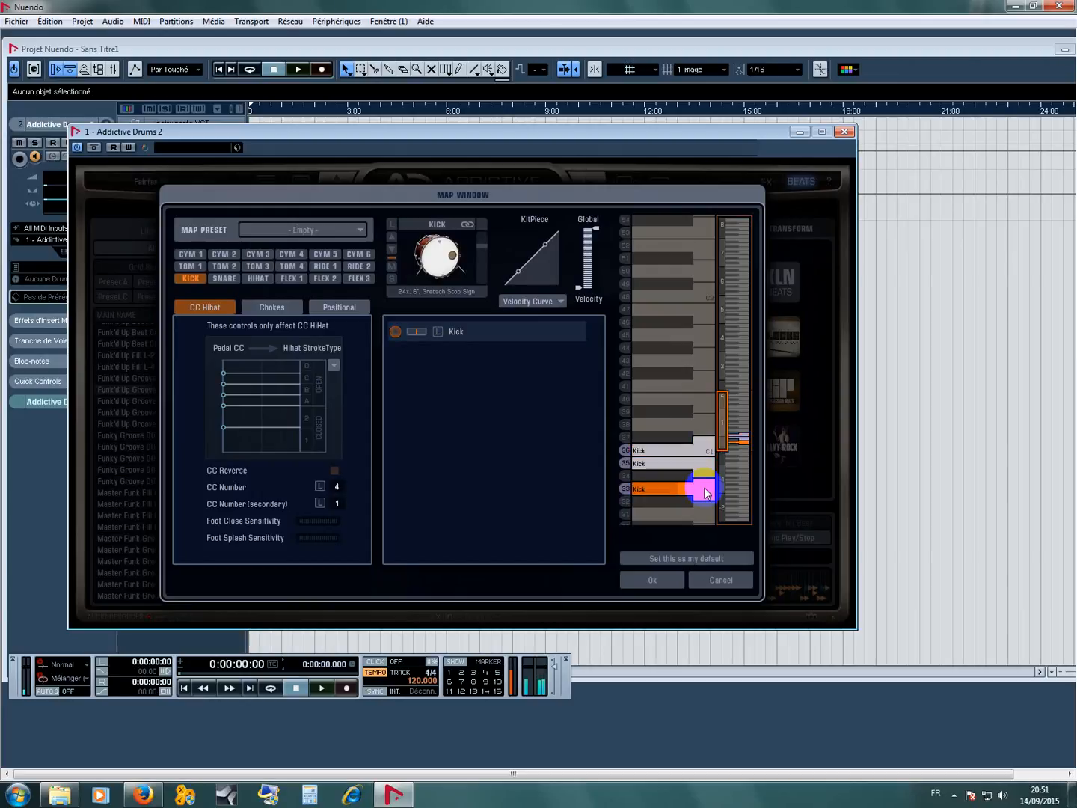
left_click(439, 332)
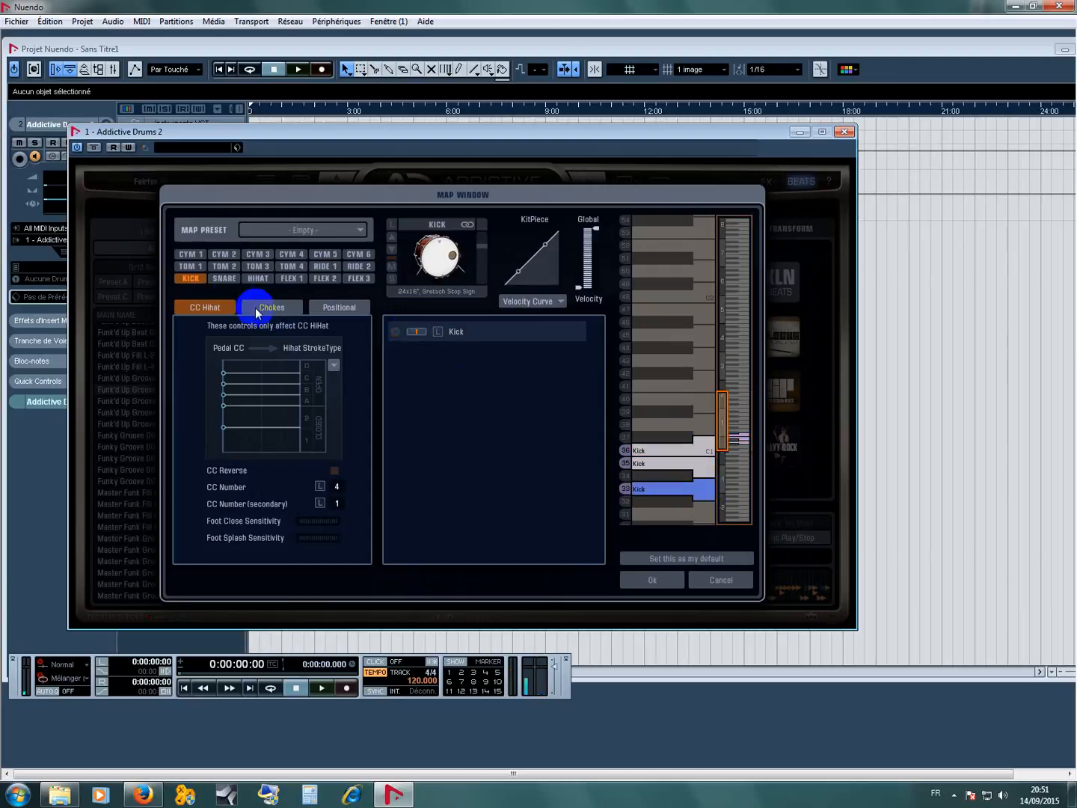
Map Snare SideStick to note 37, RimShot to 38, Open Hit to 40, Shallow Hit to 39 and Shallow Rimshot to 34.
left_click(225, 279)
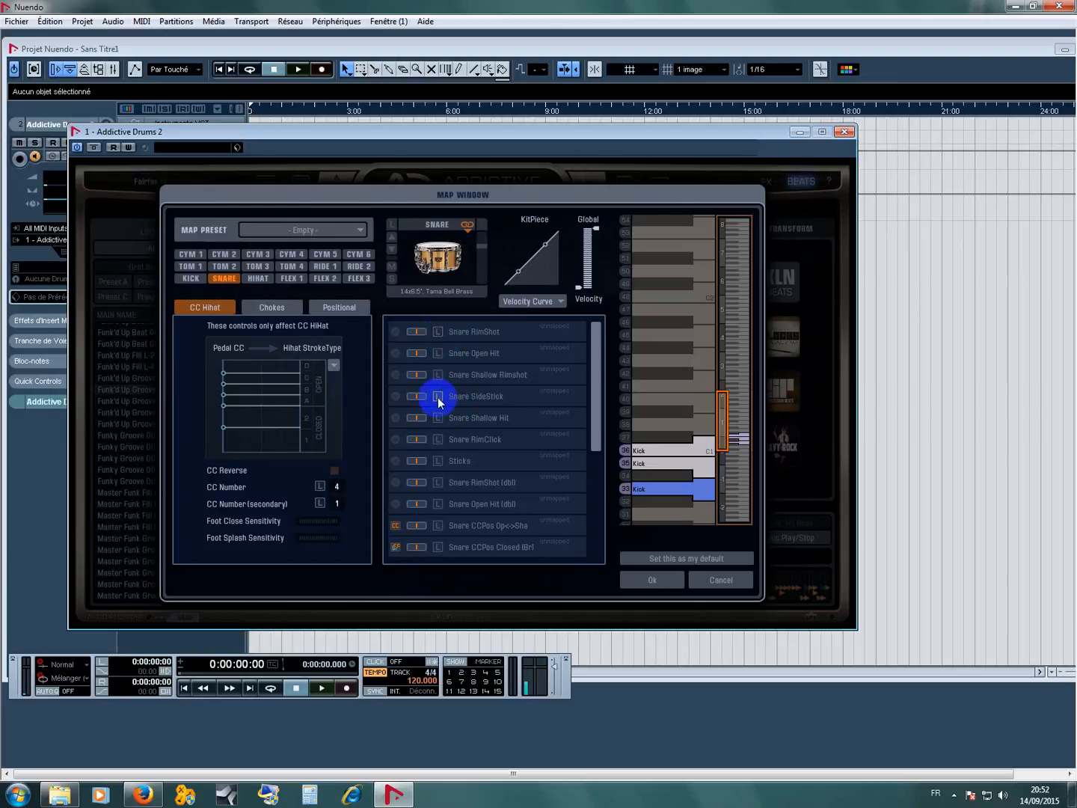
left_click(678, 437)
left_click(669, 441)
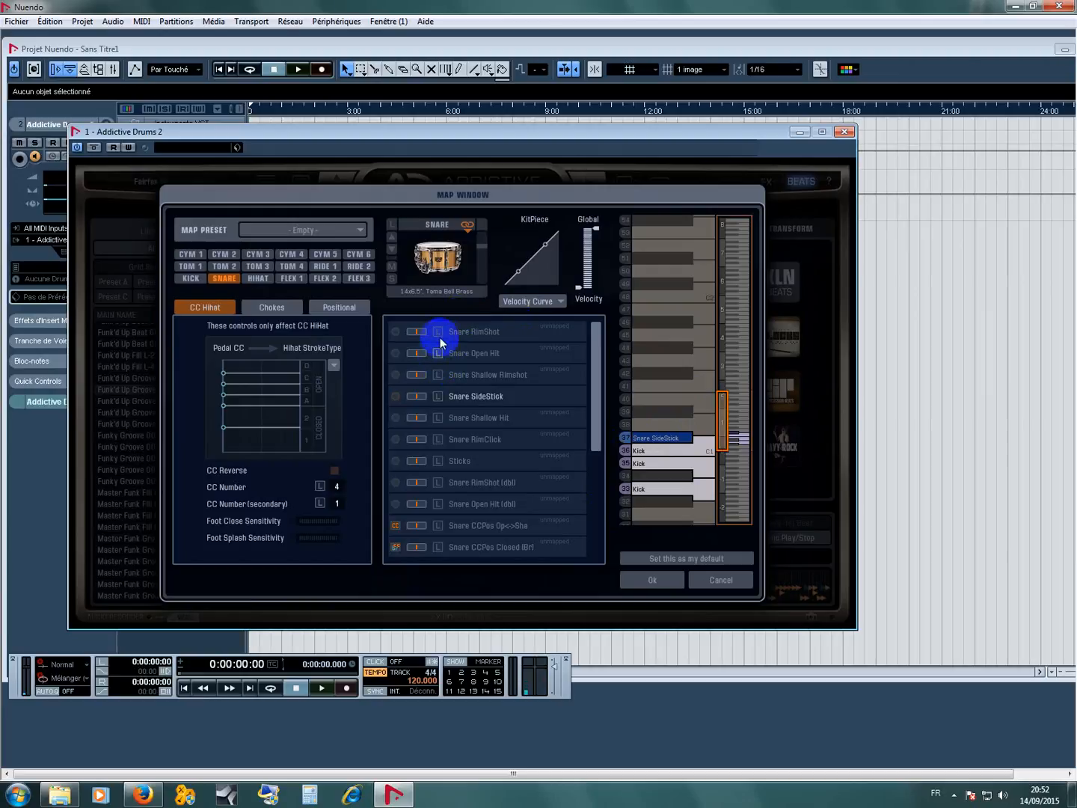
left_click_drag(442, 337, 704, 431)
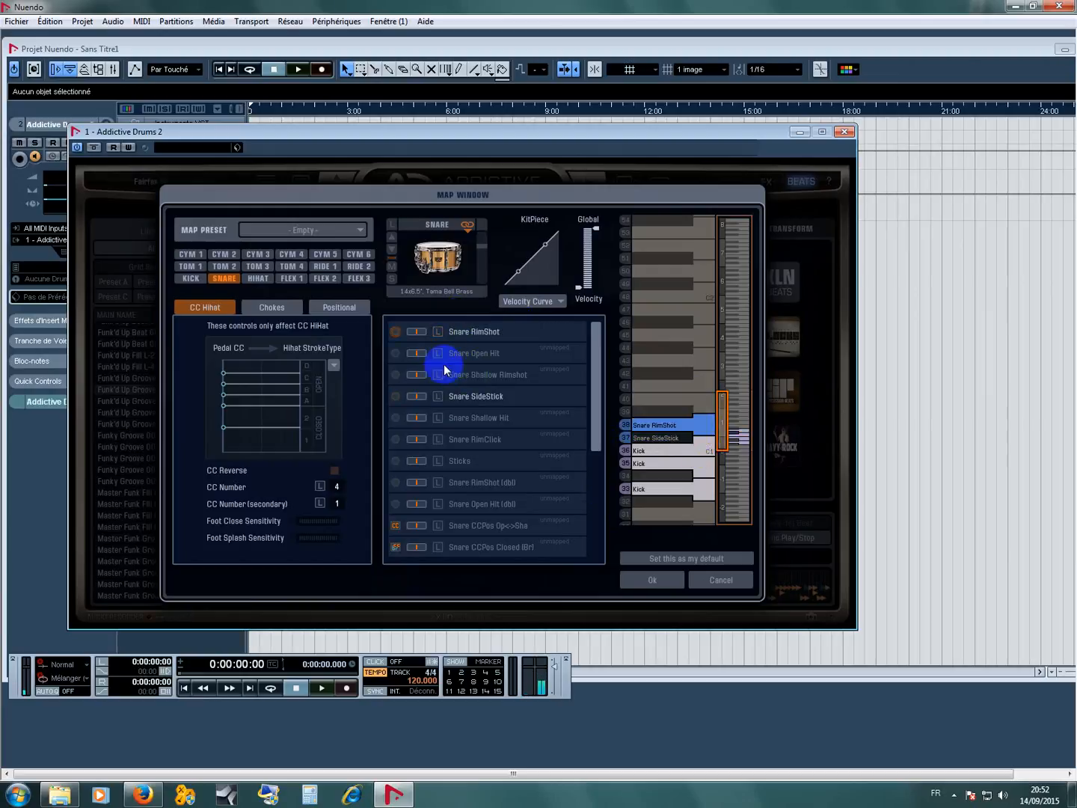
left_click_drag(441, 356, 706, 404)
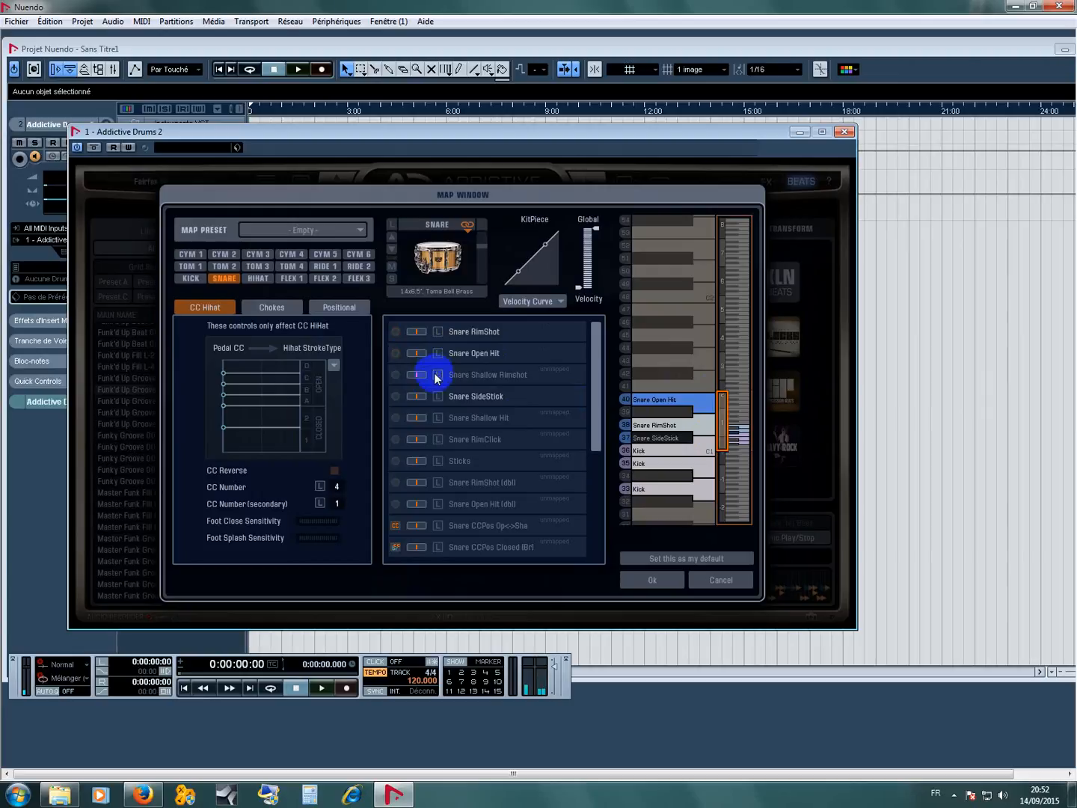
left_click(439, 418)
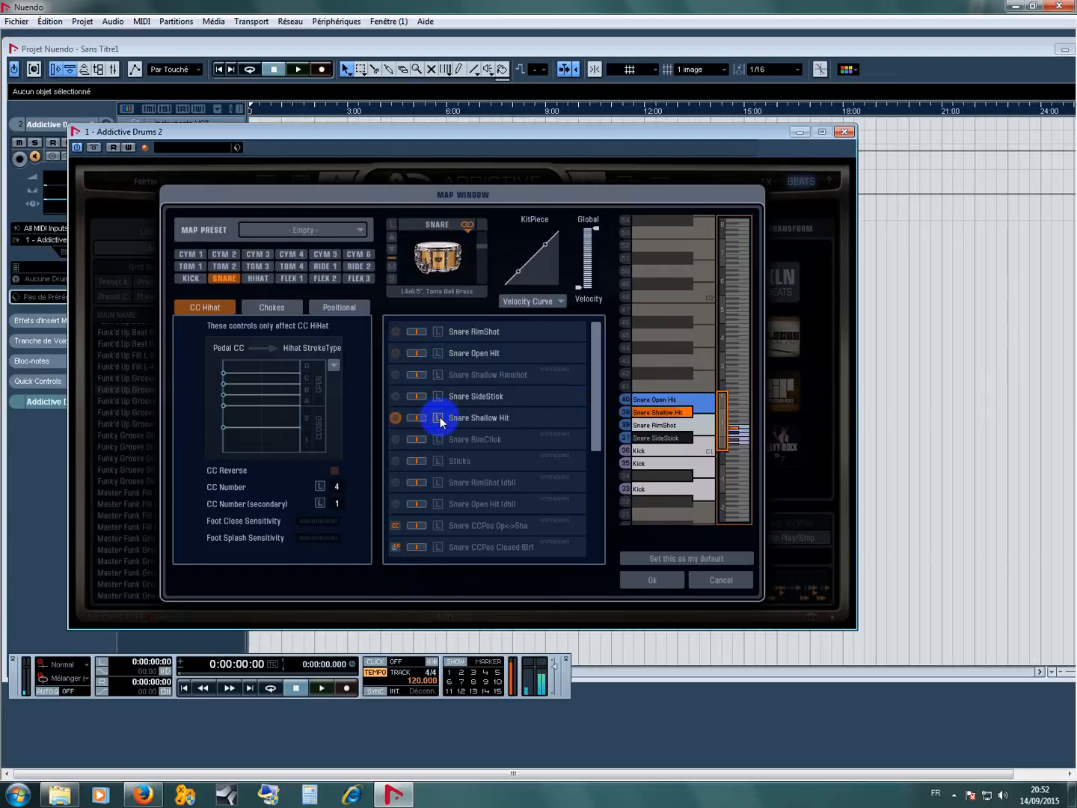
left_click(454, 377)
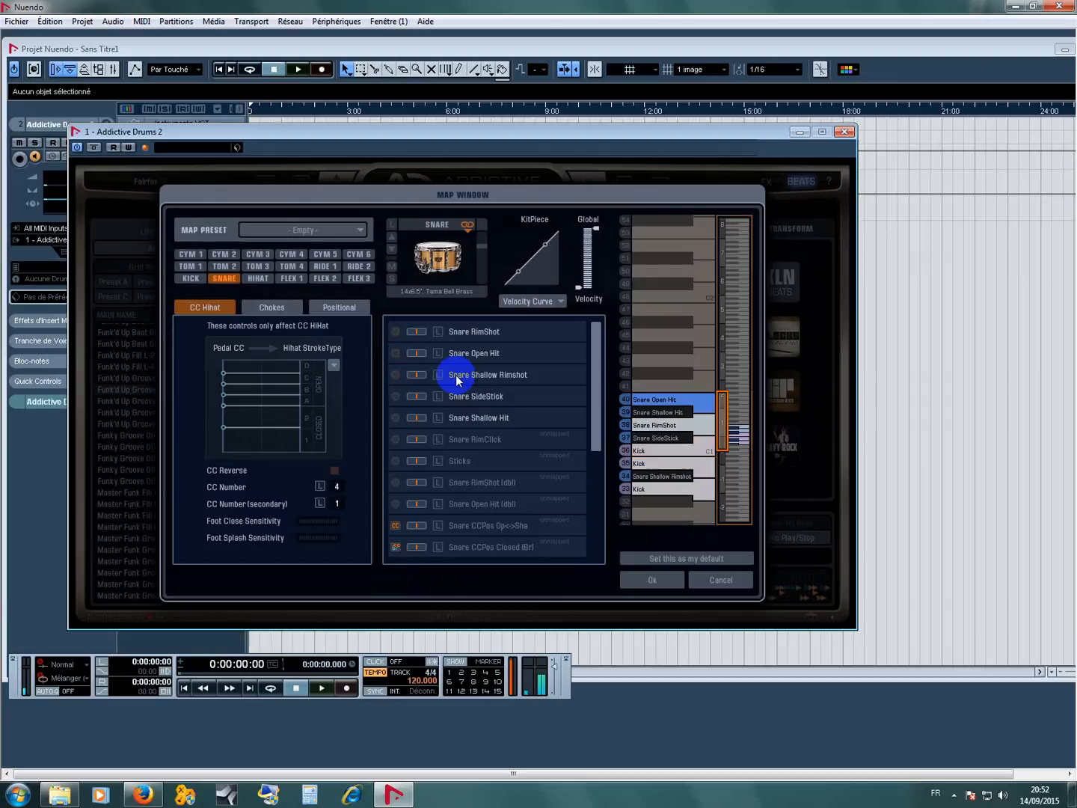
Map the hi-hat articulations HH Closed2 Tip to note 42, HH Foot Close to 44 and HH Open B to 46.
left_click(258, 279)
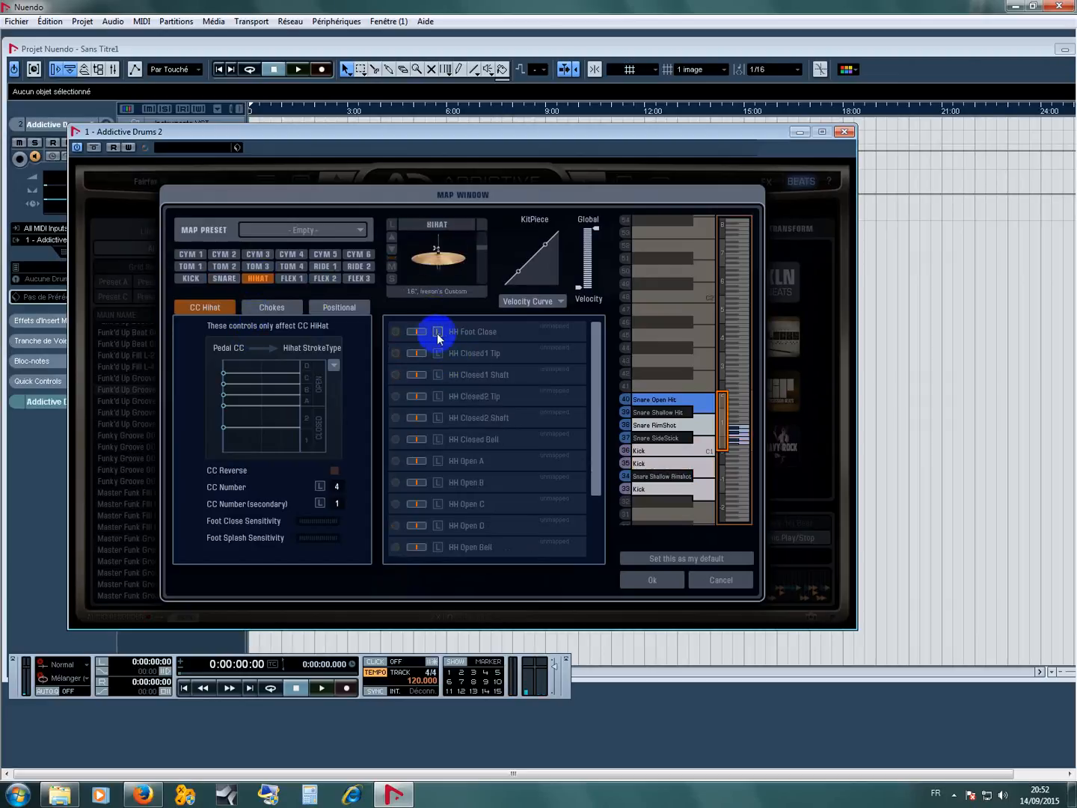
left_click(439, 397)
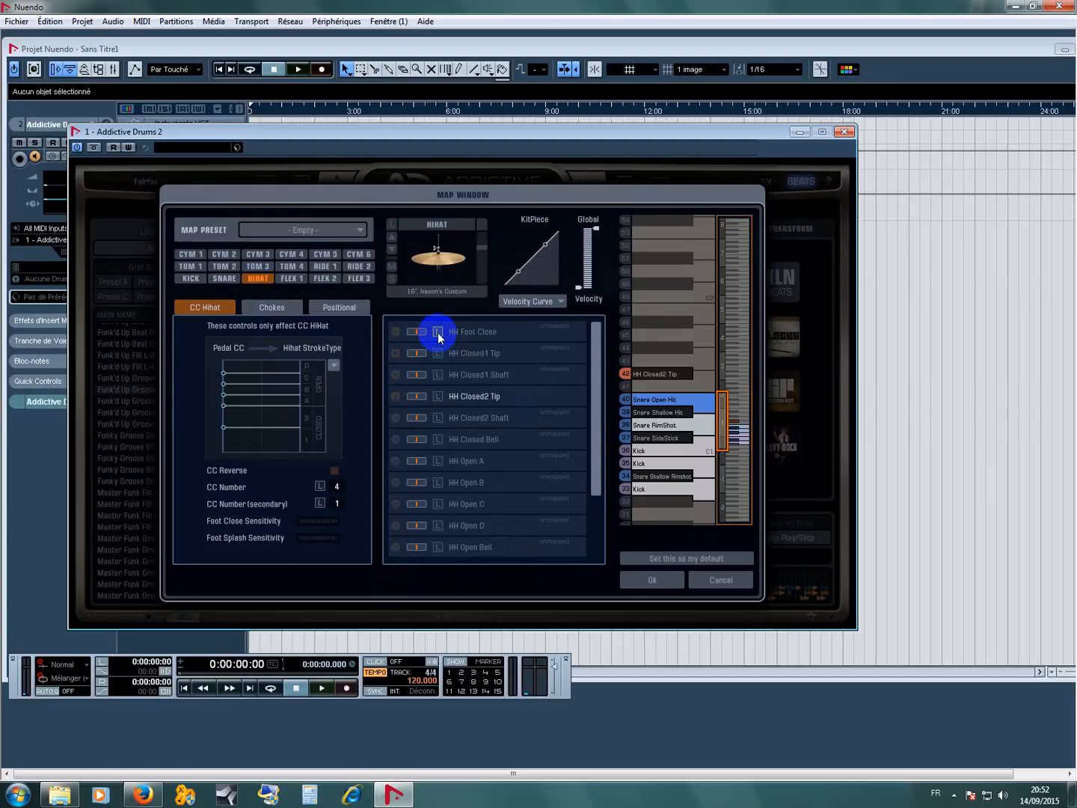
left_click(438, 333)
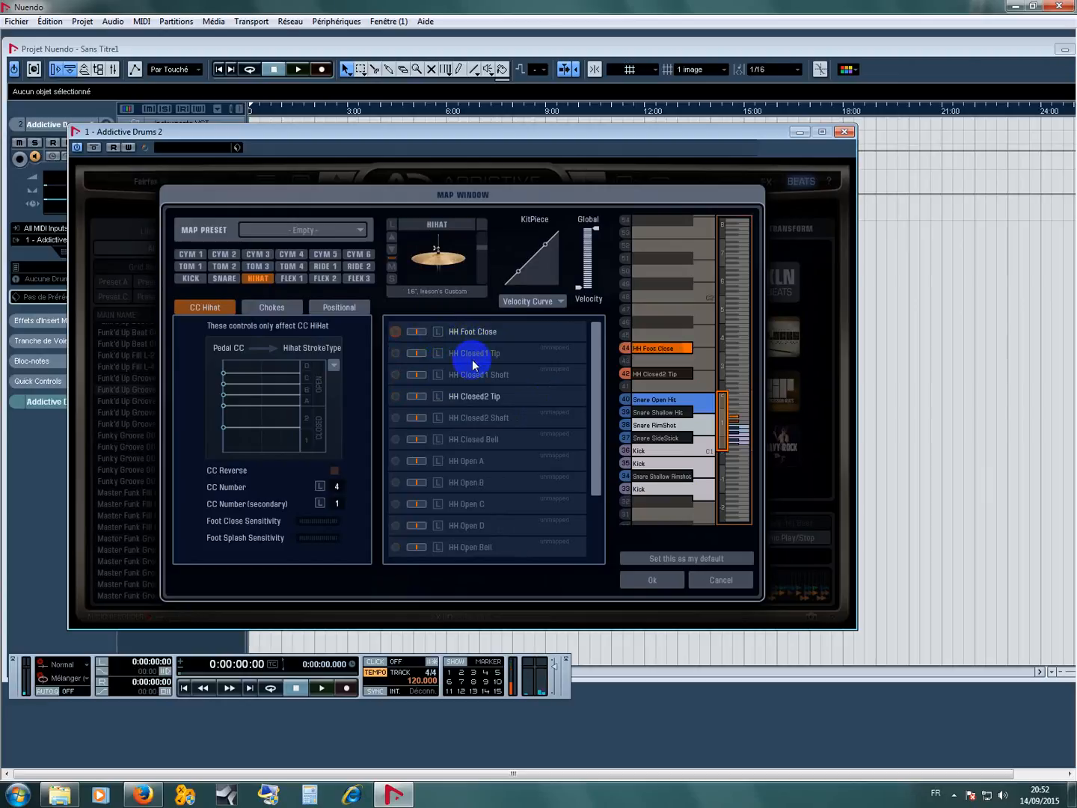
left_click(439, 482)
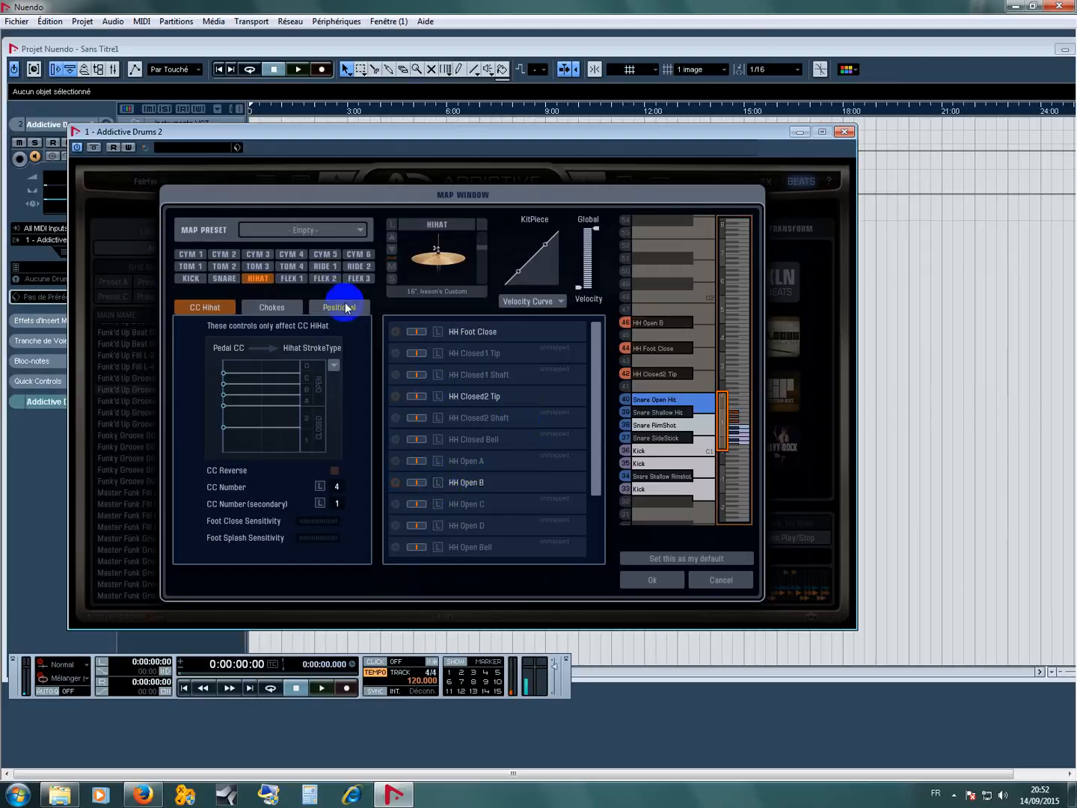
Map Tom 1 Open Hit to note 48 and Rimshot to 50, and Tom 2 Open Hit to 45 and Rimshot to 47.
left_click(191, 266)
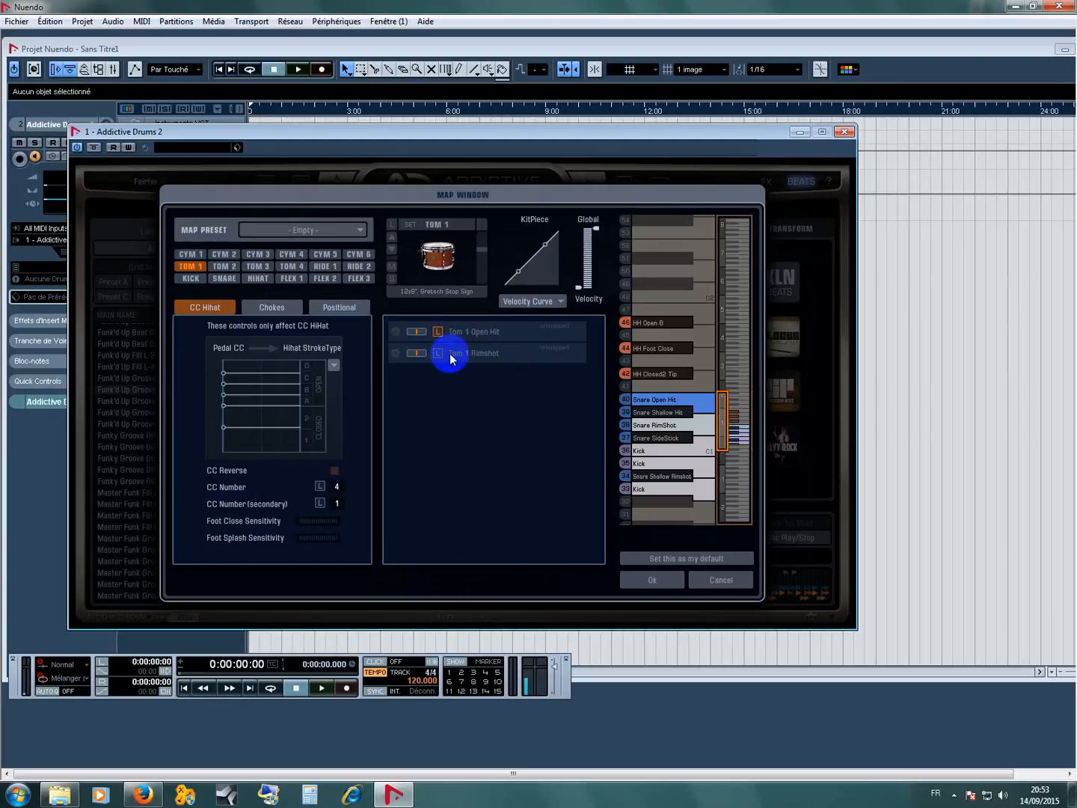
left_click(439, 354)
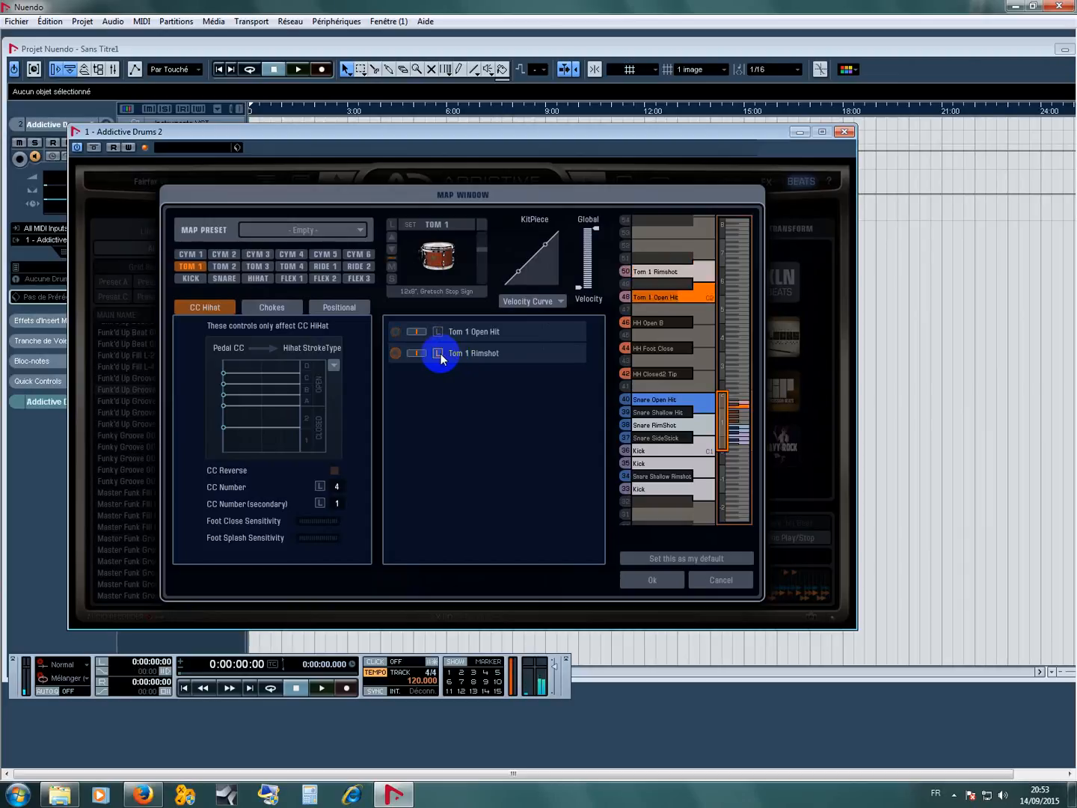
left_click(235, 266)
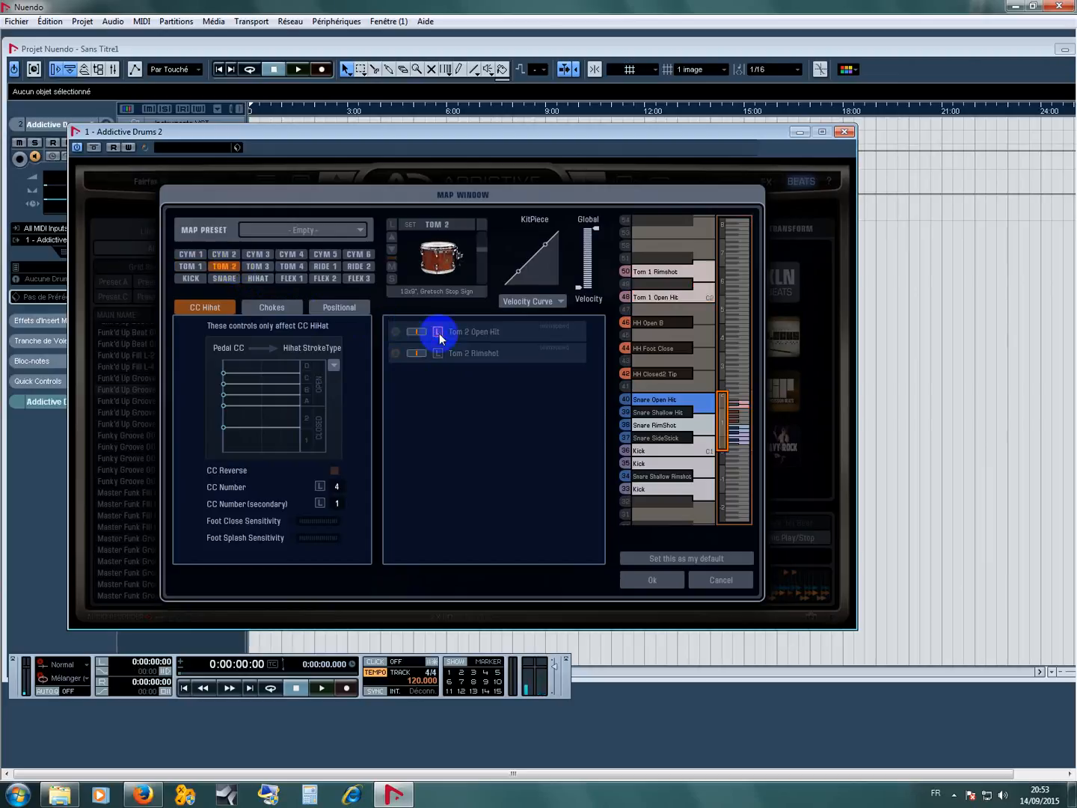
left_click(439, 354)
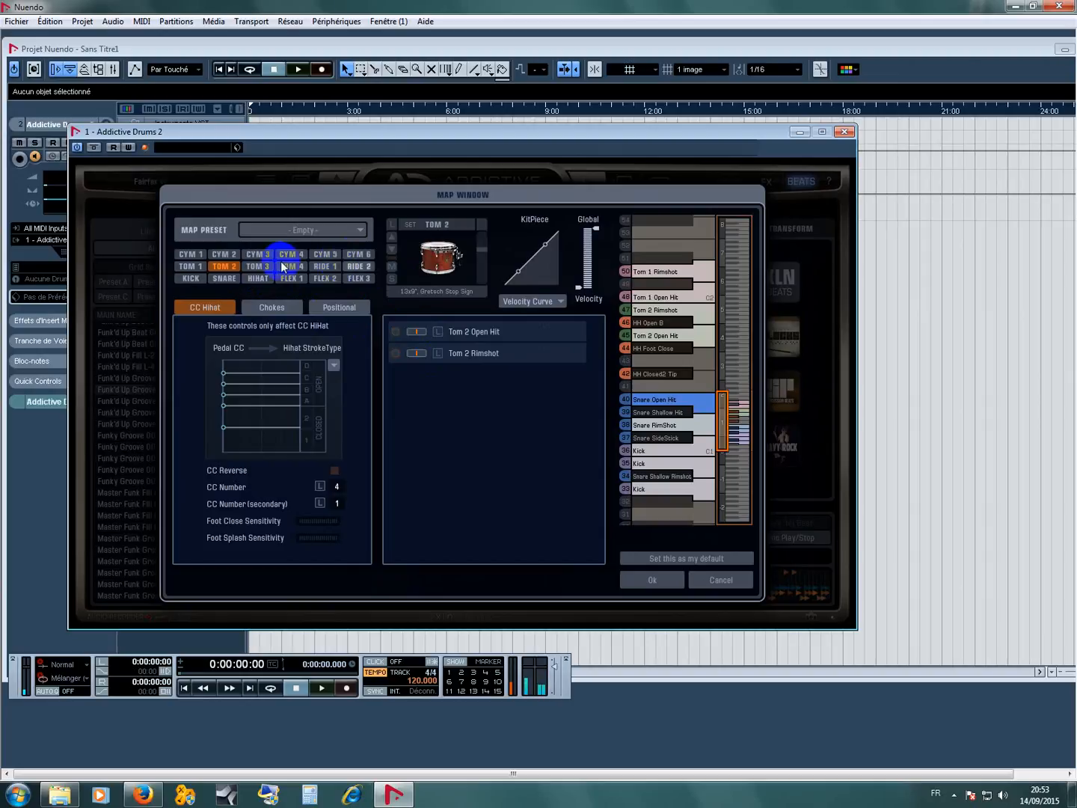
Map Tom 3 Open Hit to note 43 and Tom 4 Open Hit to note 41.
left_click(259, 266)
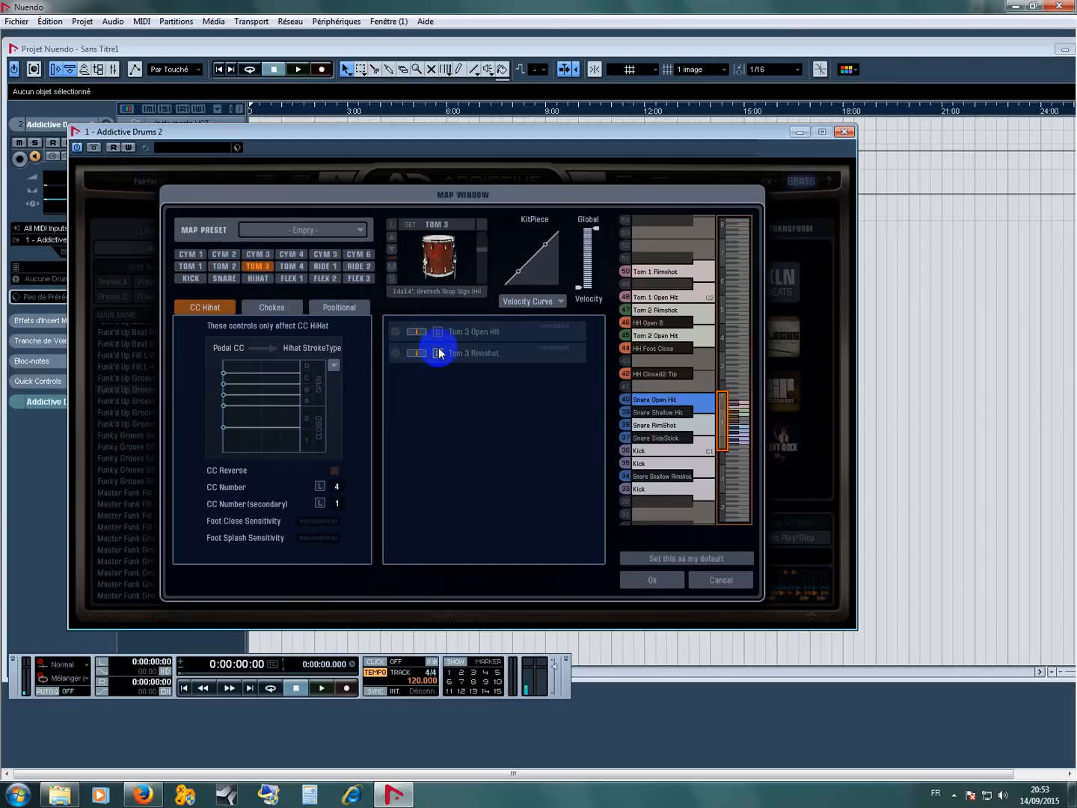
left_click(292, 267)
left_click(436, 332)
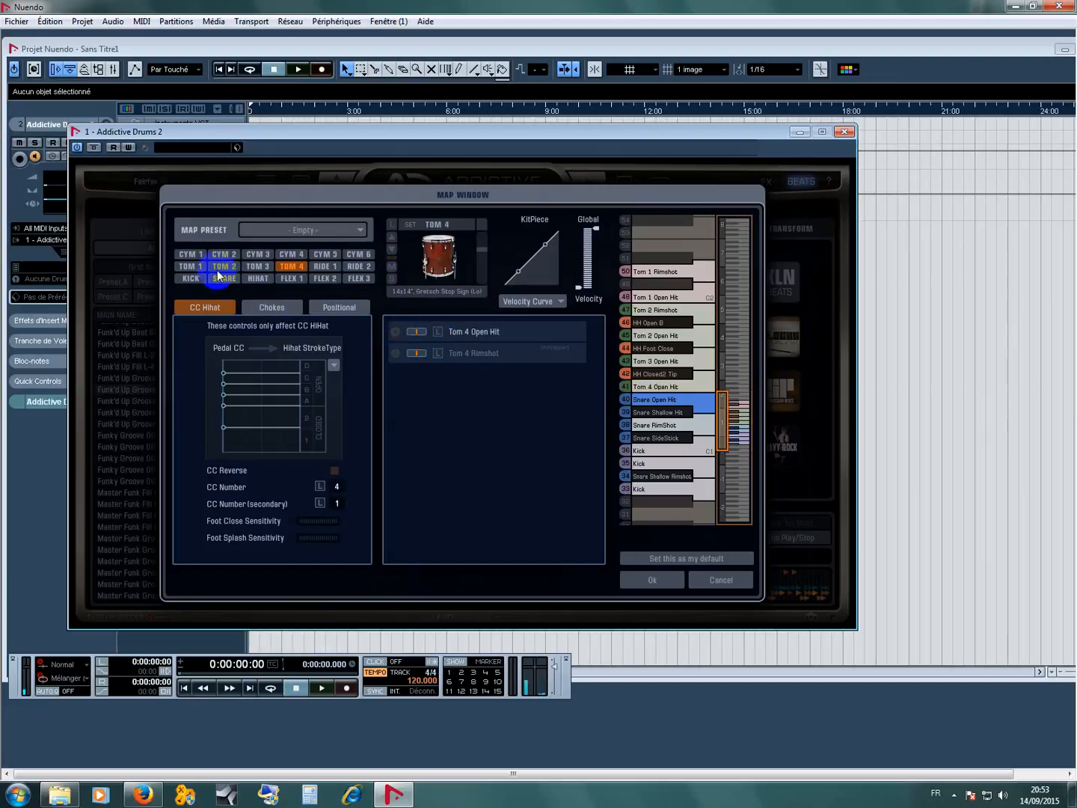
Map Cymbal 1 to note 49 and Cymbal 1 Choke to note 61.
left_click(192, 254)
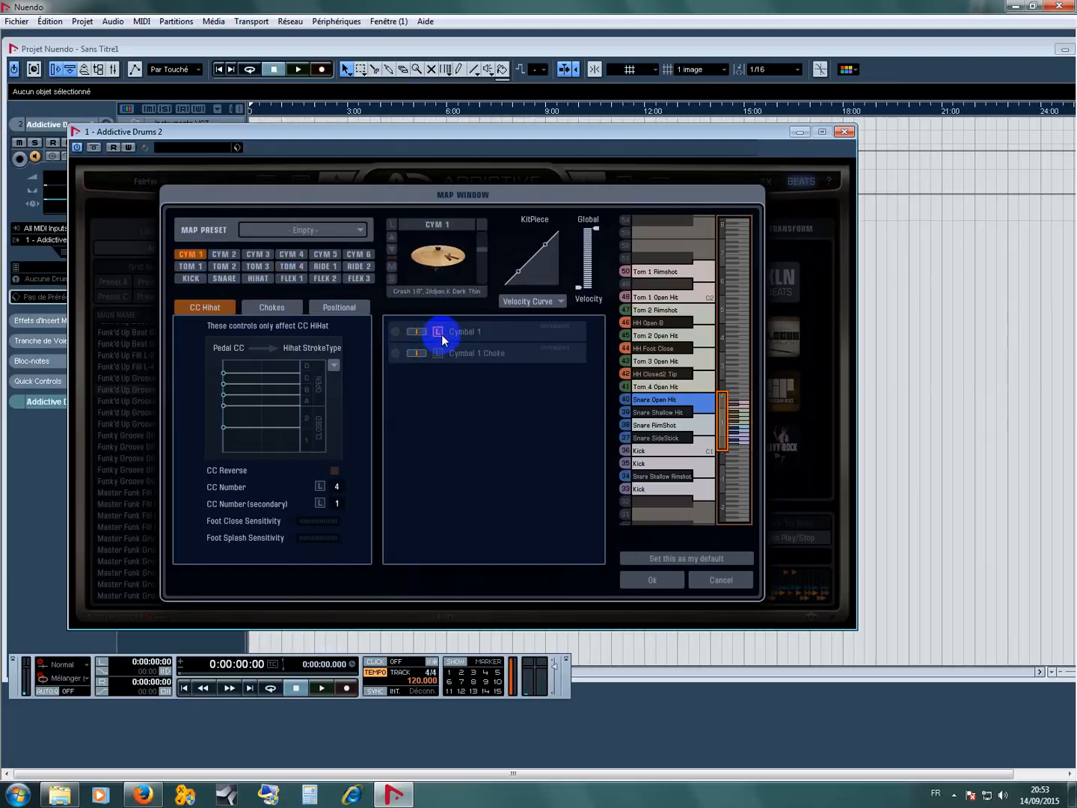
left_click(440, 333)
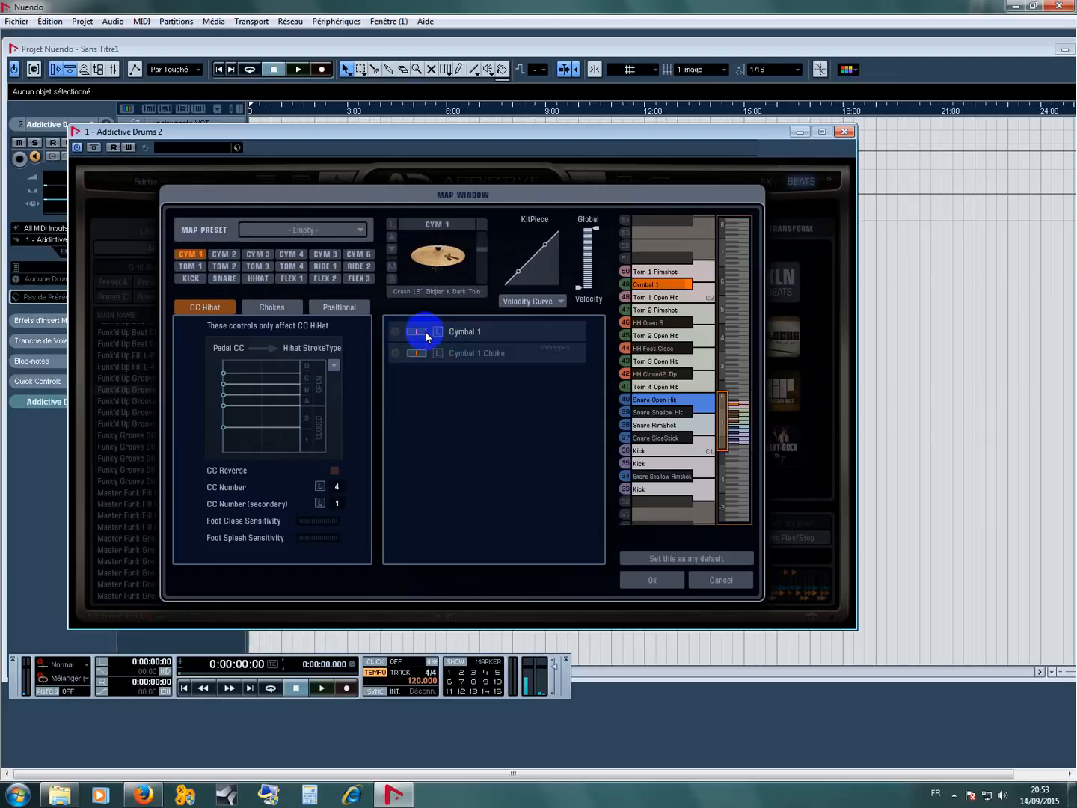
scroll(665, 335, "up", 5)
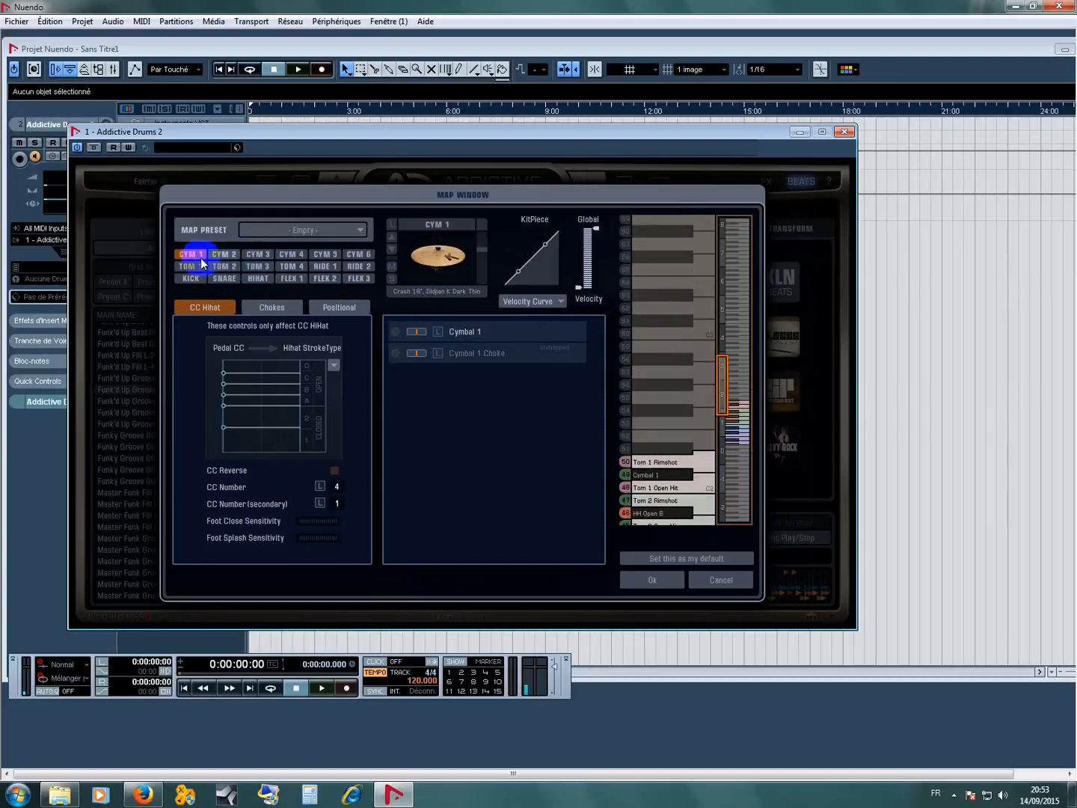
left_click(439, 355)
left_click(424, 340)
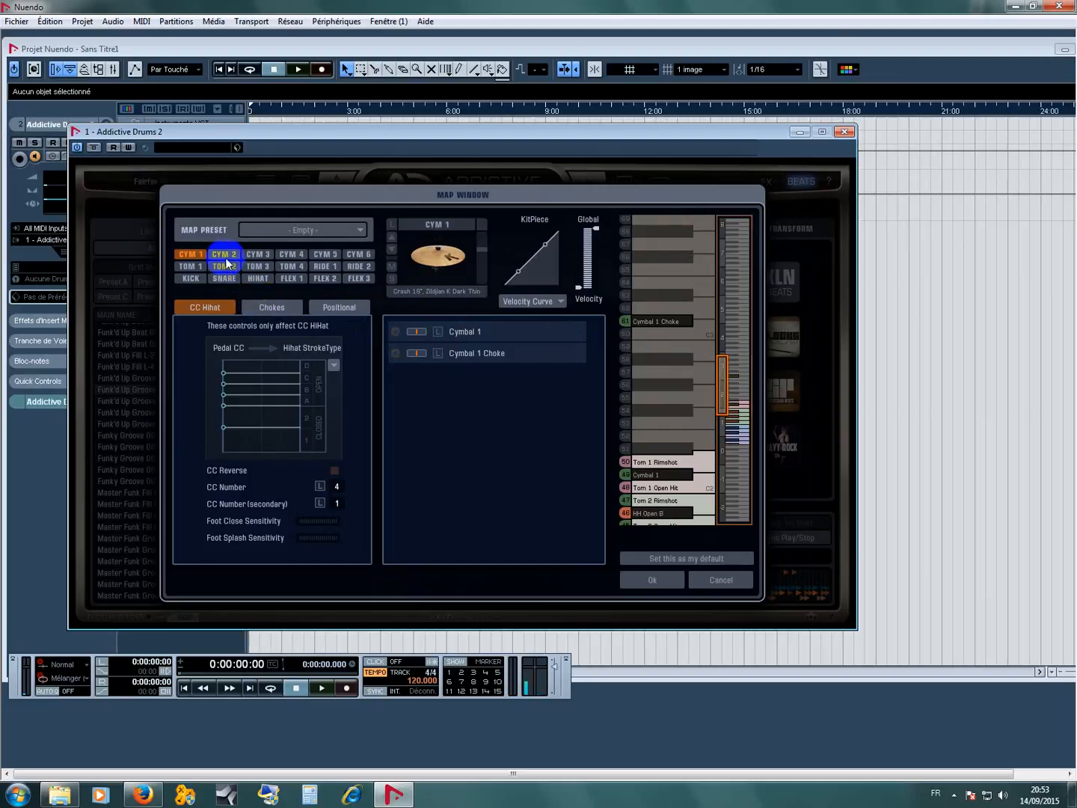
Map Cymbal 2 to note 57 and its Choke to 69, and Cymbal 3 to note 55 and its Choke to 67.
left_click(224, 257)
left_click(439, 334)
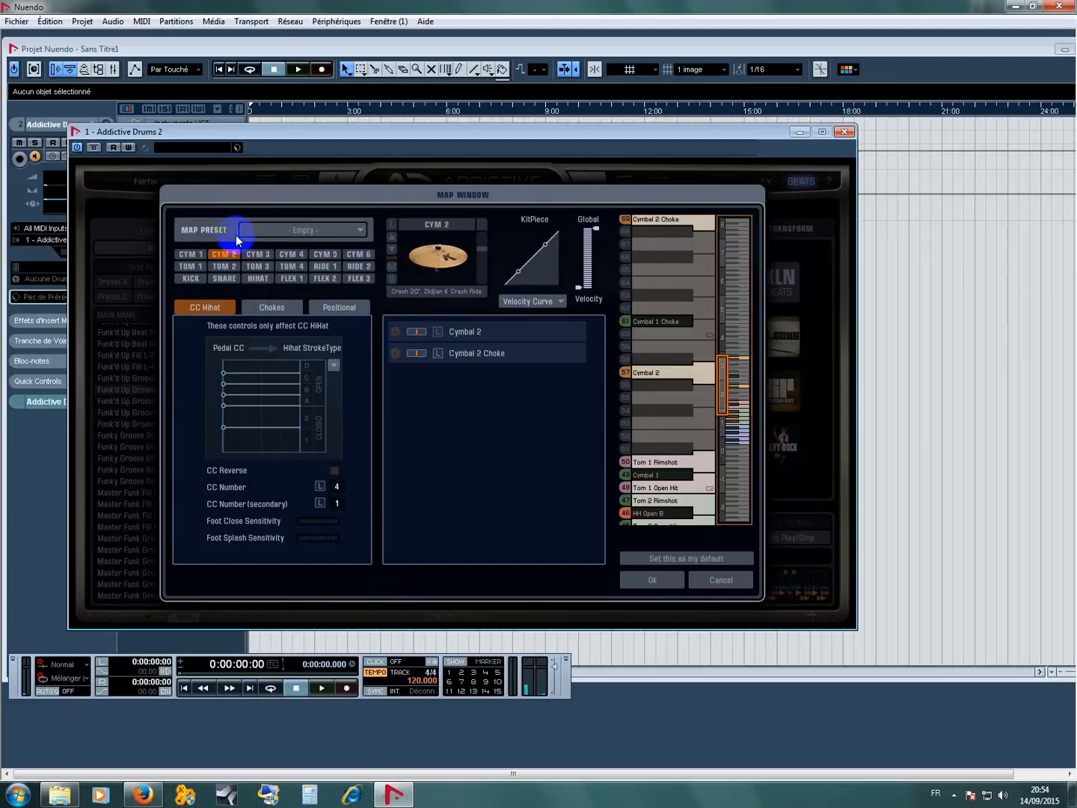
left_click(259, 255)
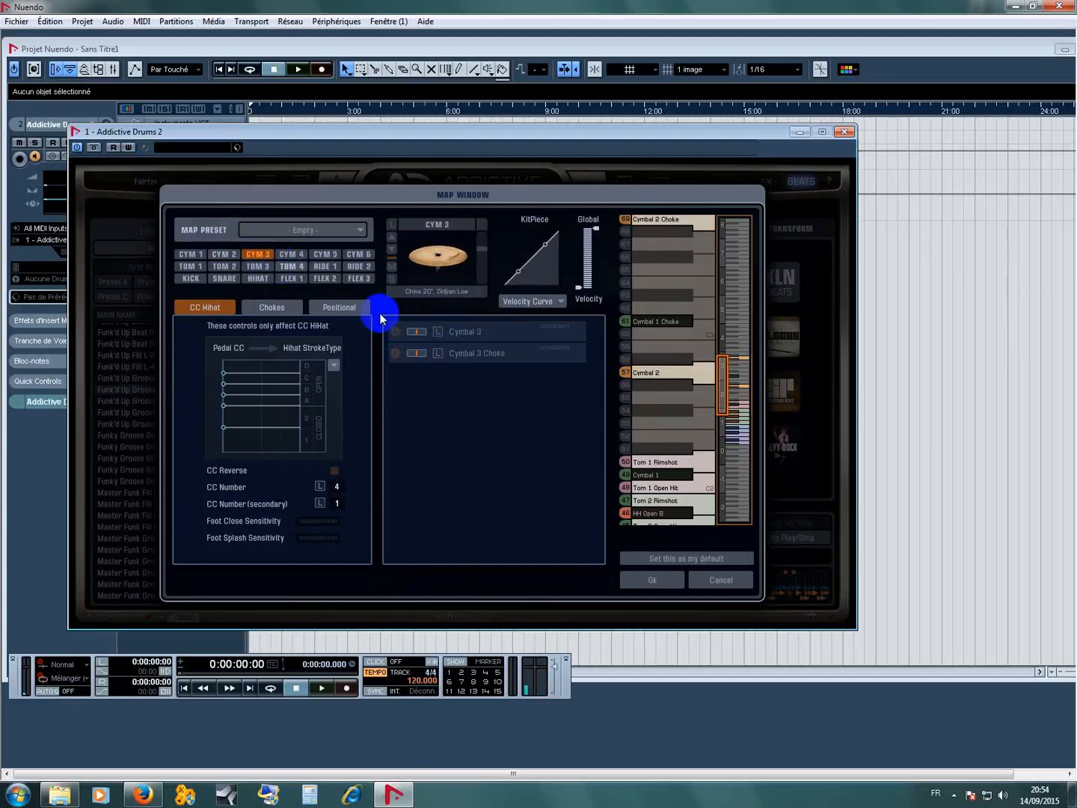
left_click(437, 332)
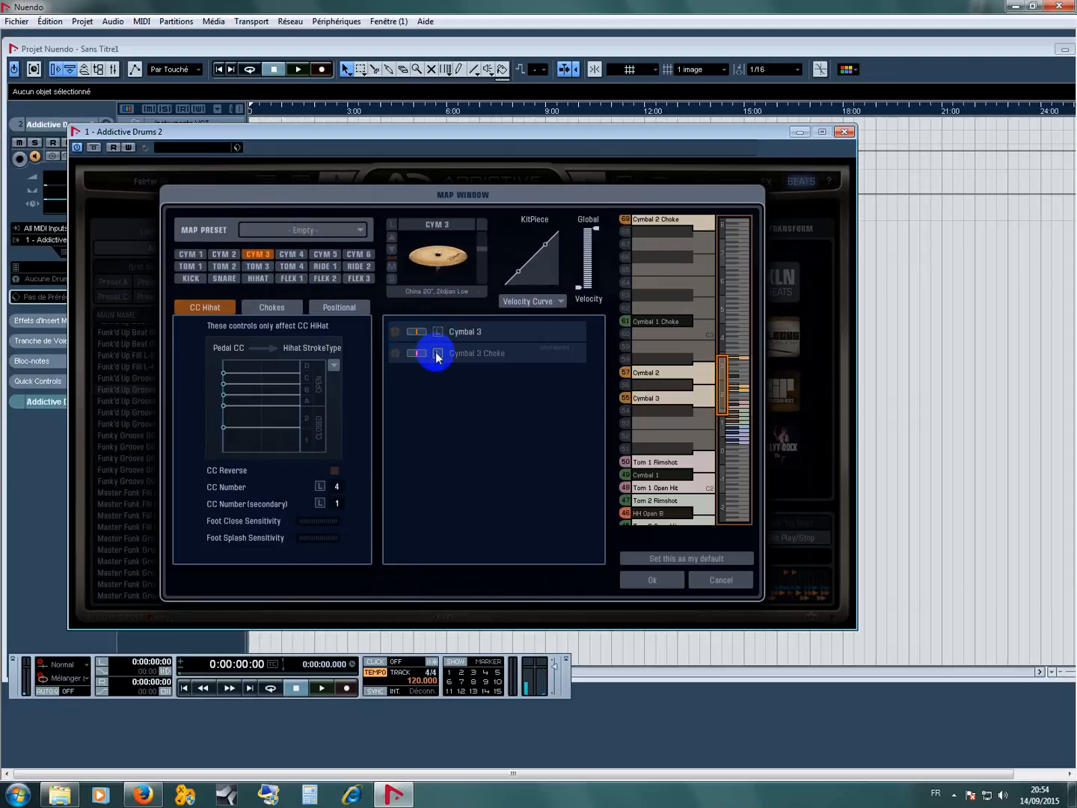
left_click(438, 355)
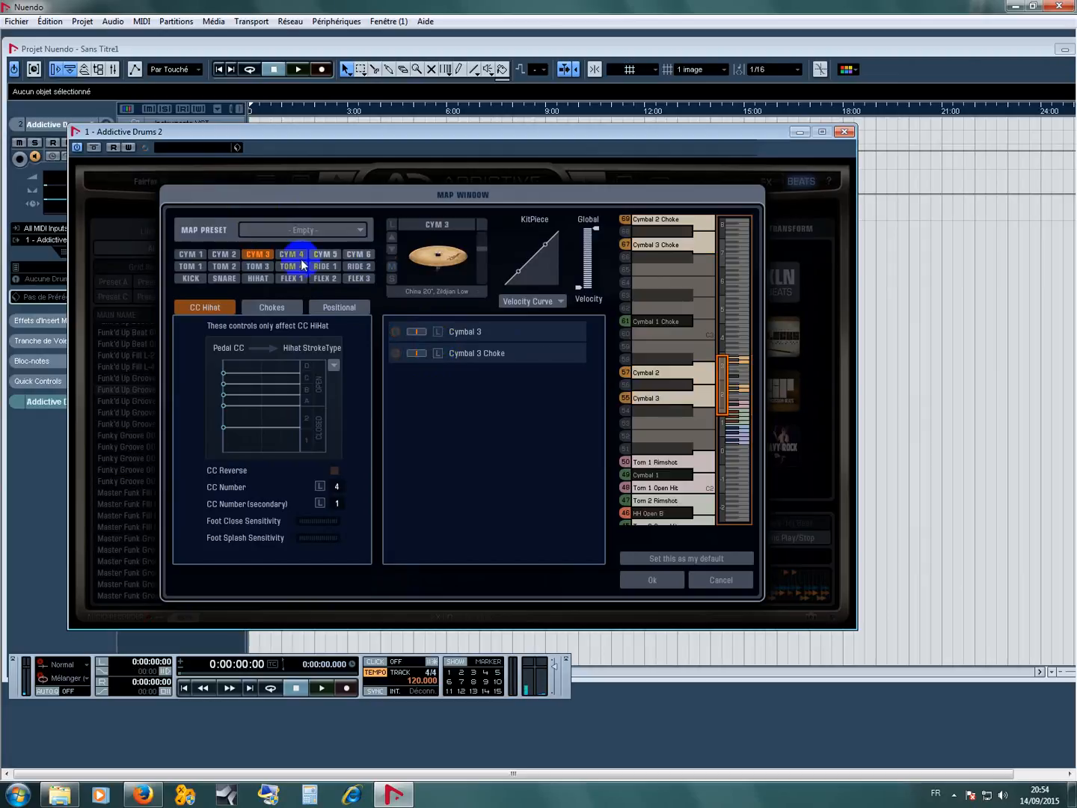
Map Ride 1 Tip to notes 51 and 59, Ride 1 Shaft to 52, Ride 1 Bell to 53 and Ride 1 Choke to 63.
left_click(330, 270)
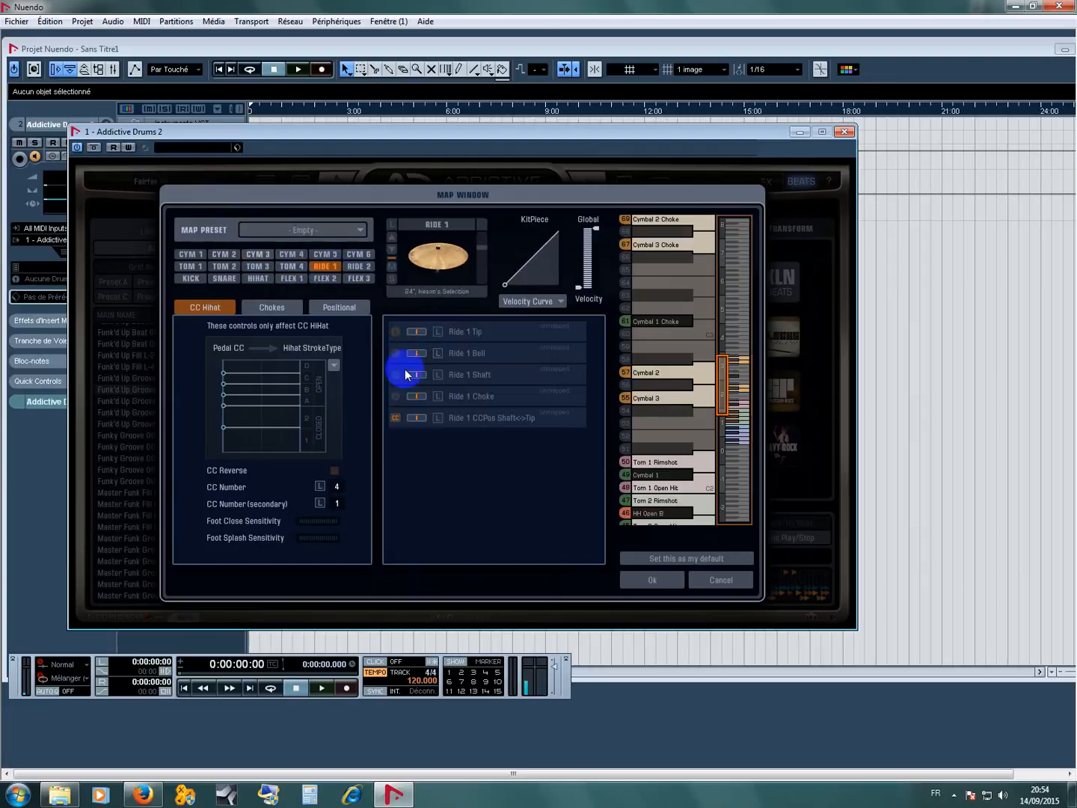
left_click(438, 333)
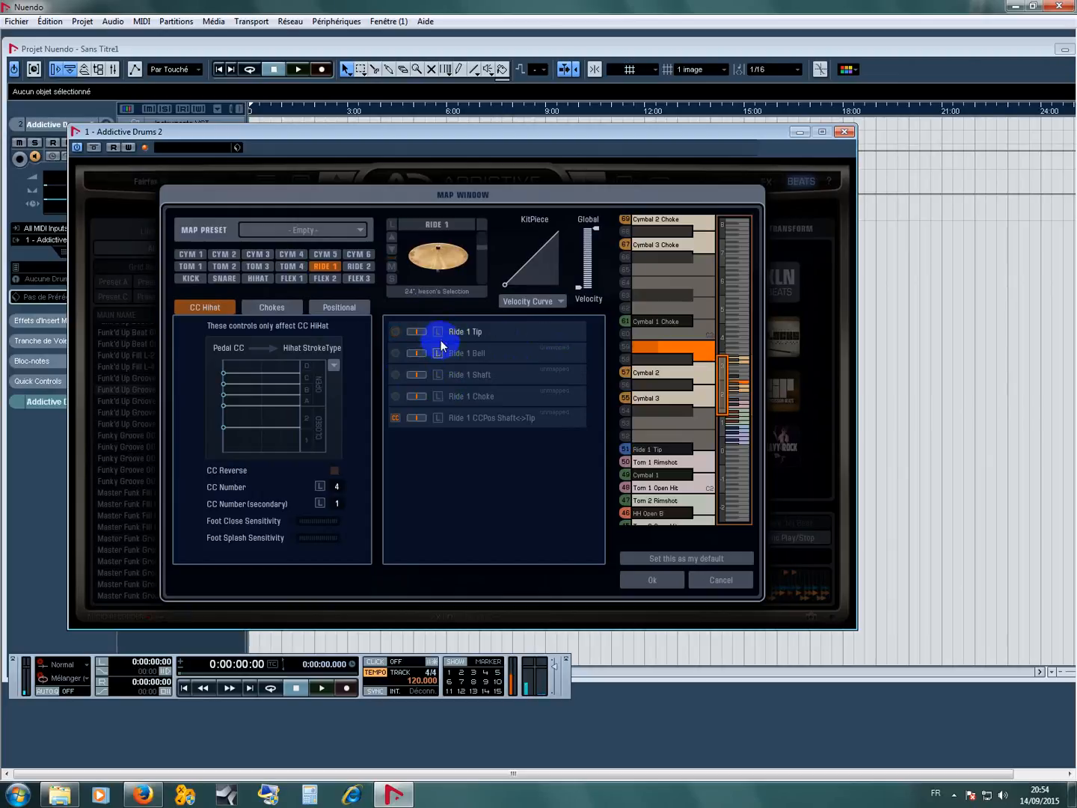
left_click(440, 333)
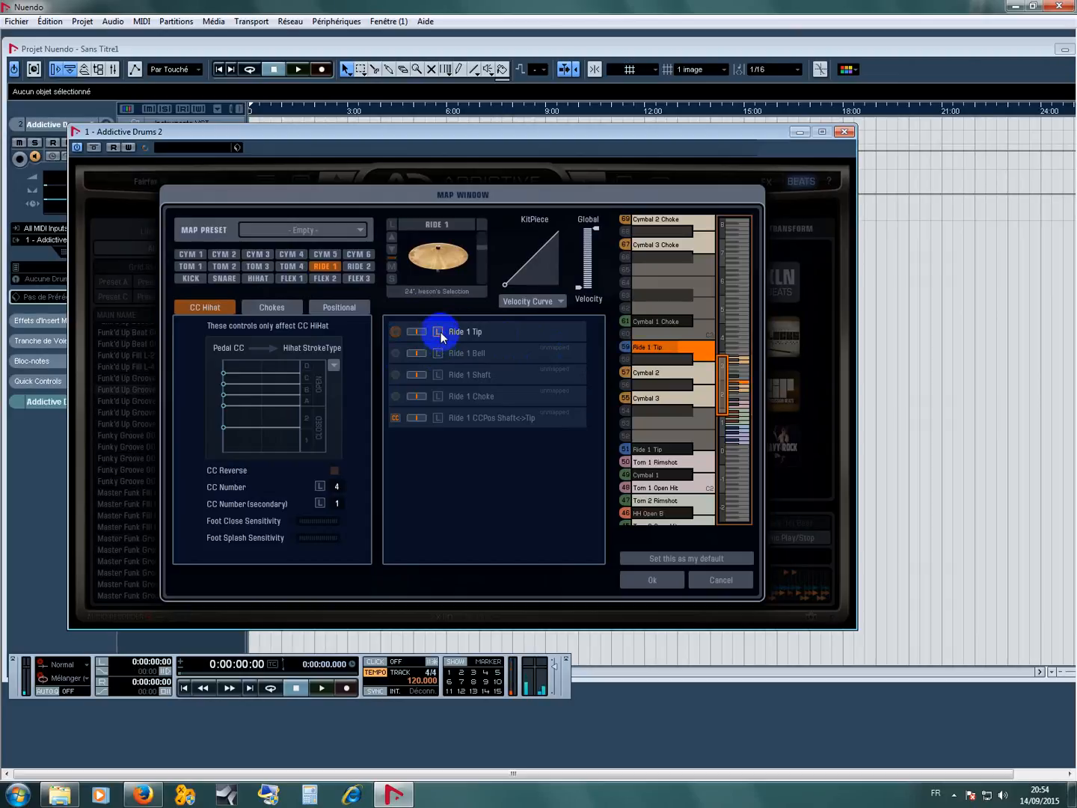
left_click(440, 374)
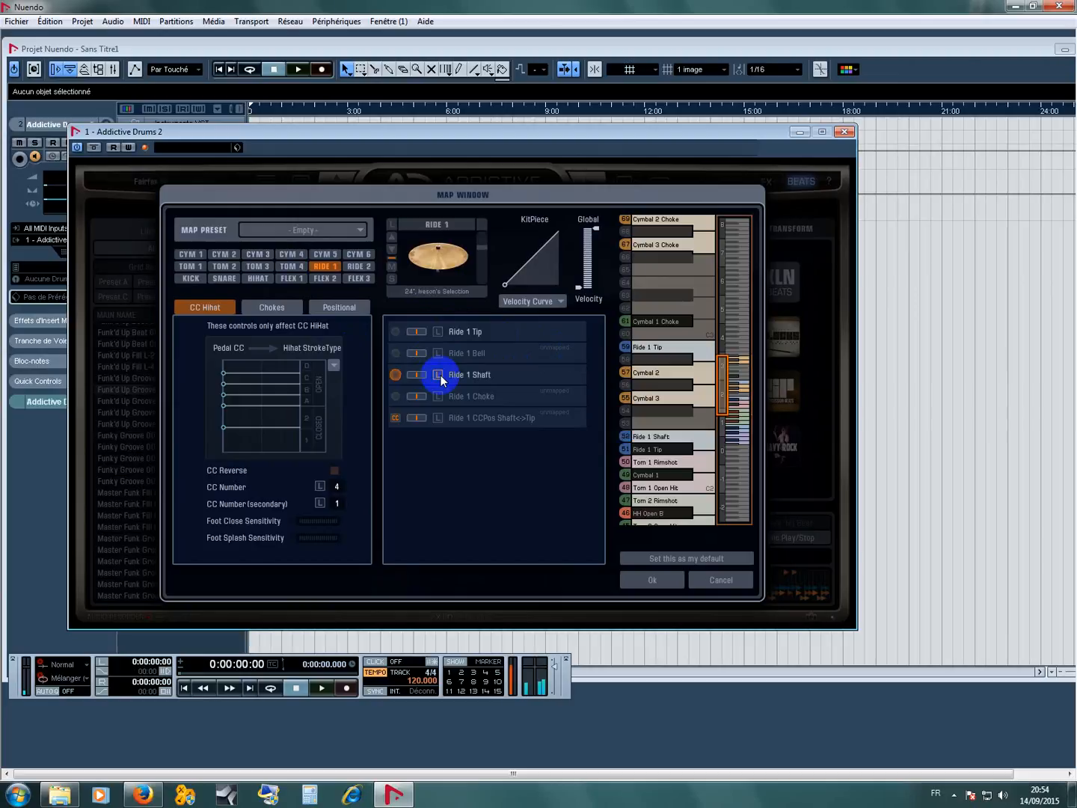
left_click(441, 354)
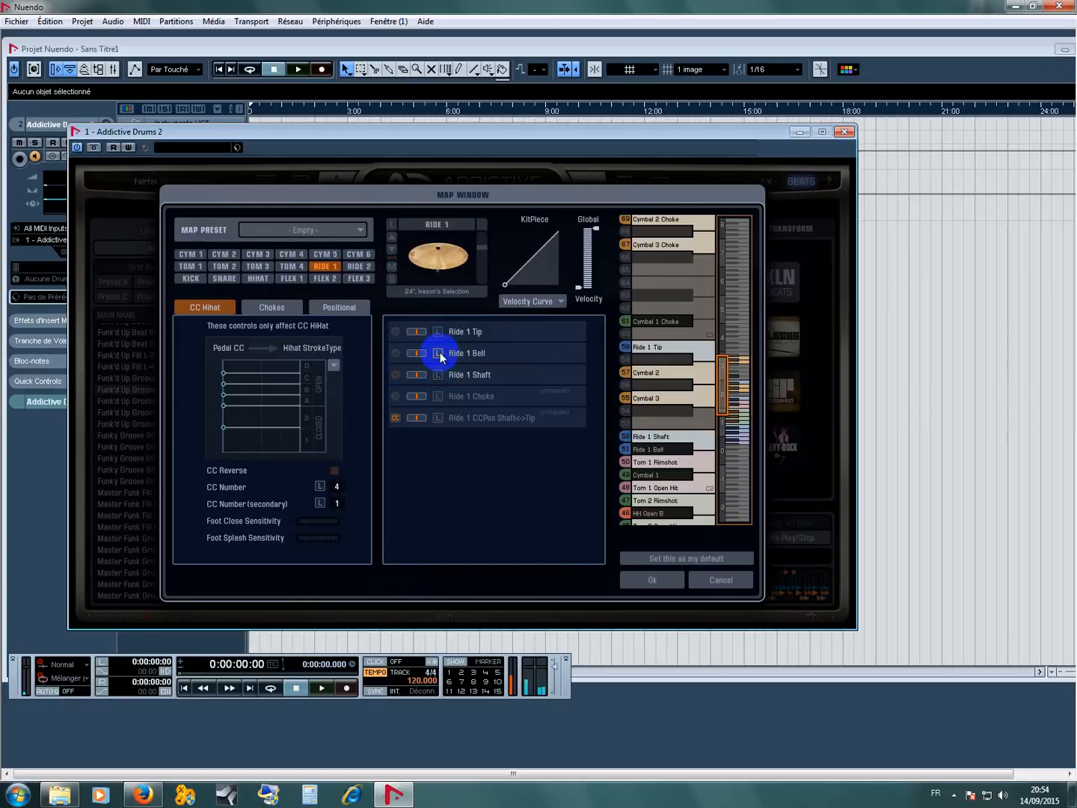
left_click(439, 356)
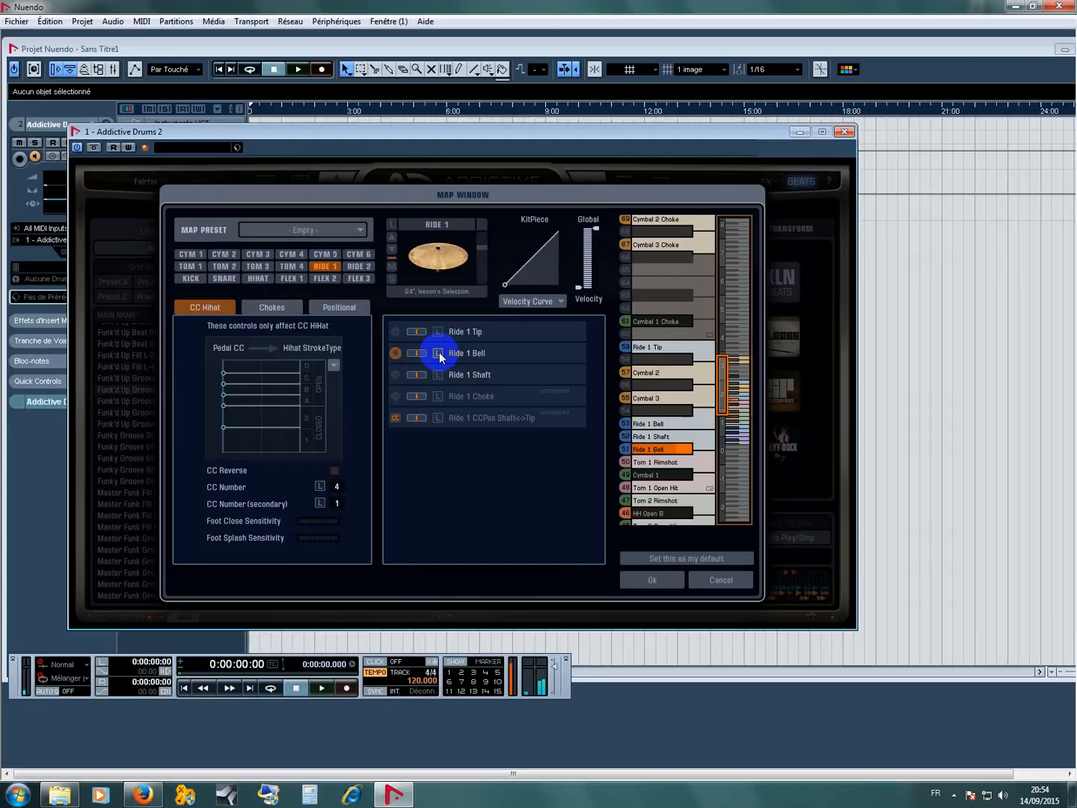
left_click(440, 333)
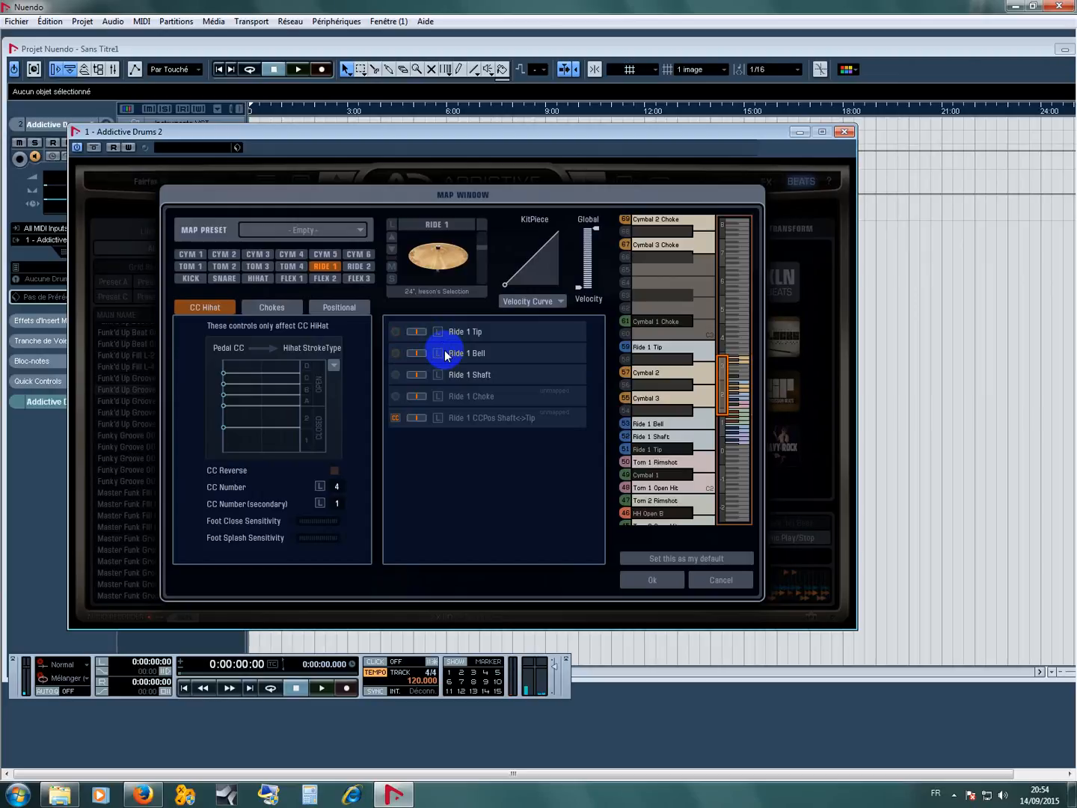
left_click(437, 397)
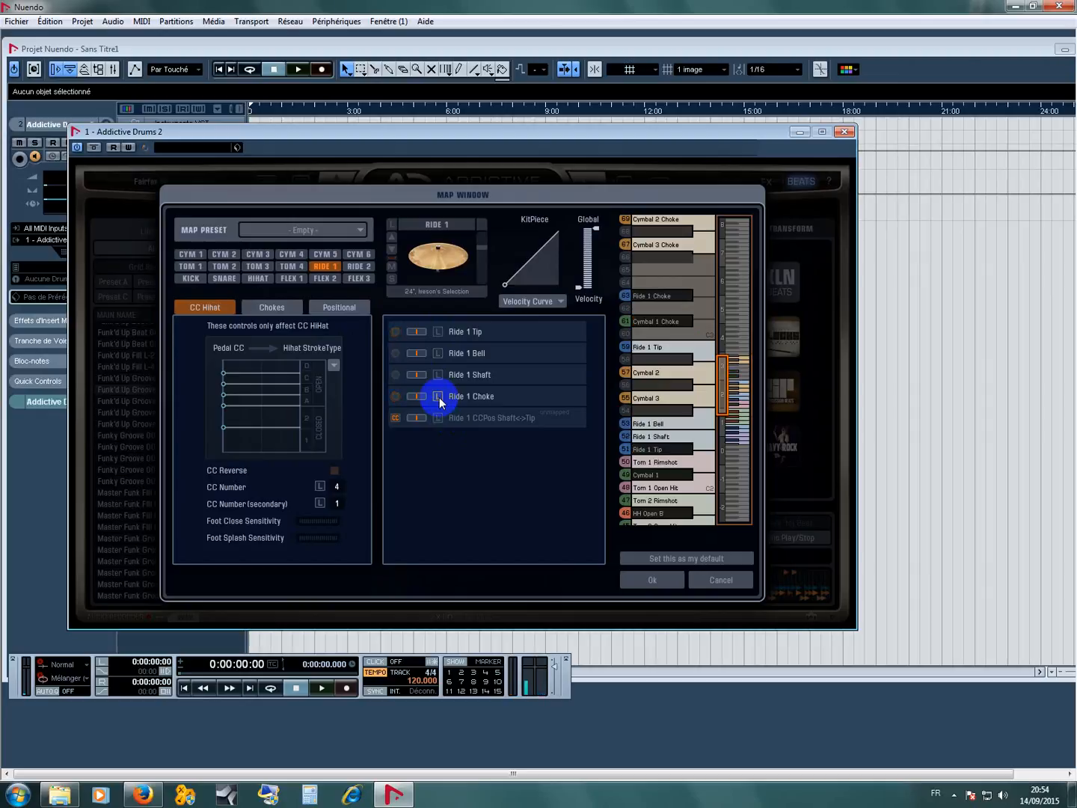
Open the Save Map dialog for the map preset, cancel it, and close the Map window without applying the mapping.
left_click(351, 230)
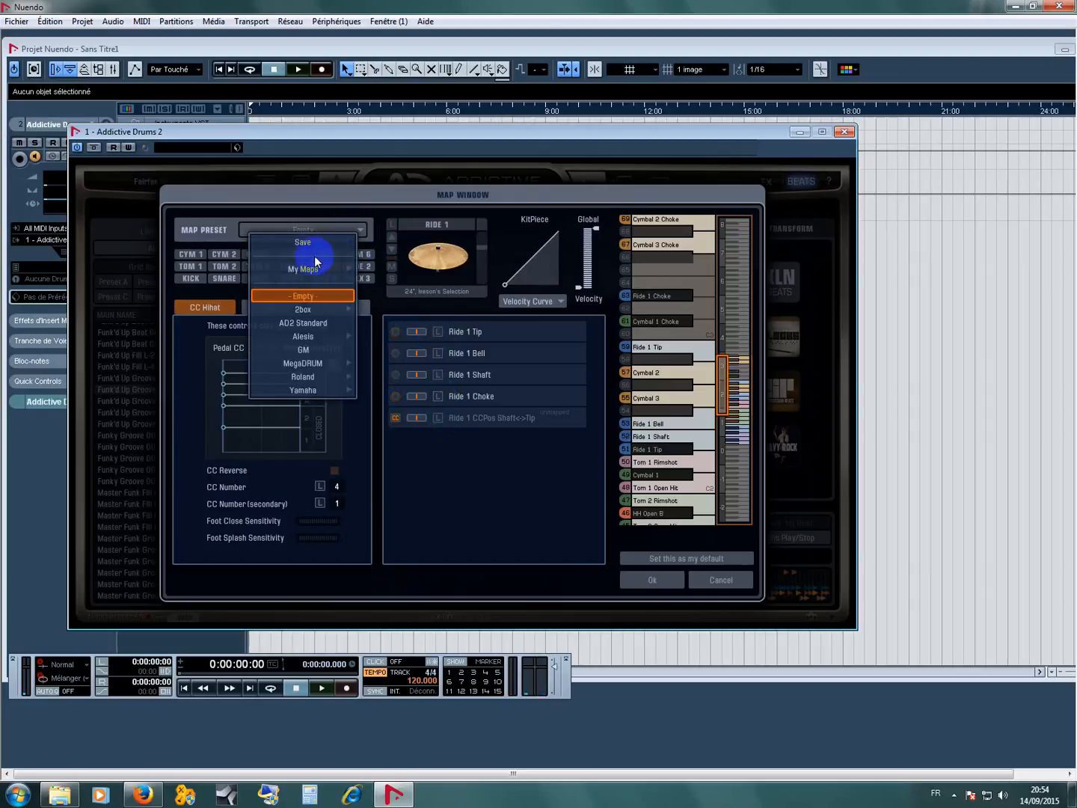
left_click(313, 243)
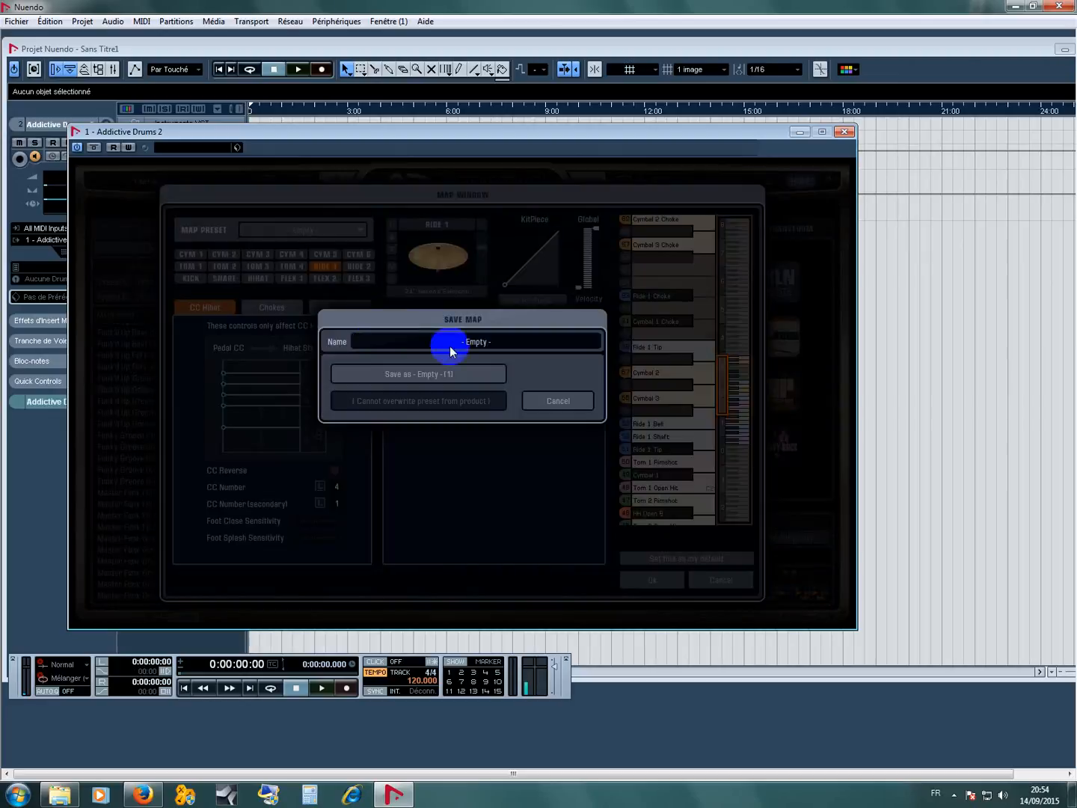
left_click(561, 402)
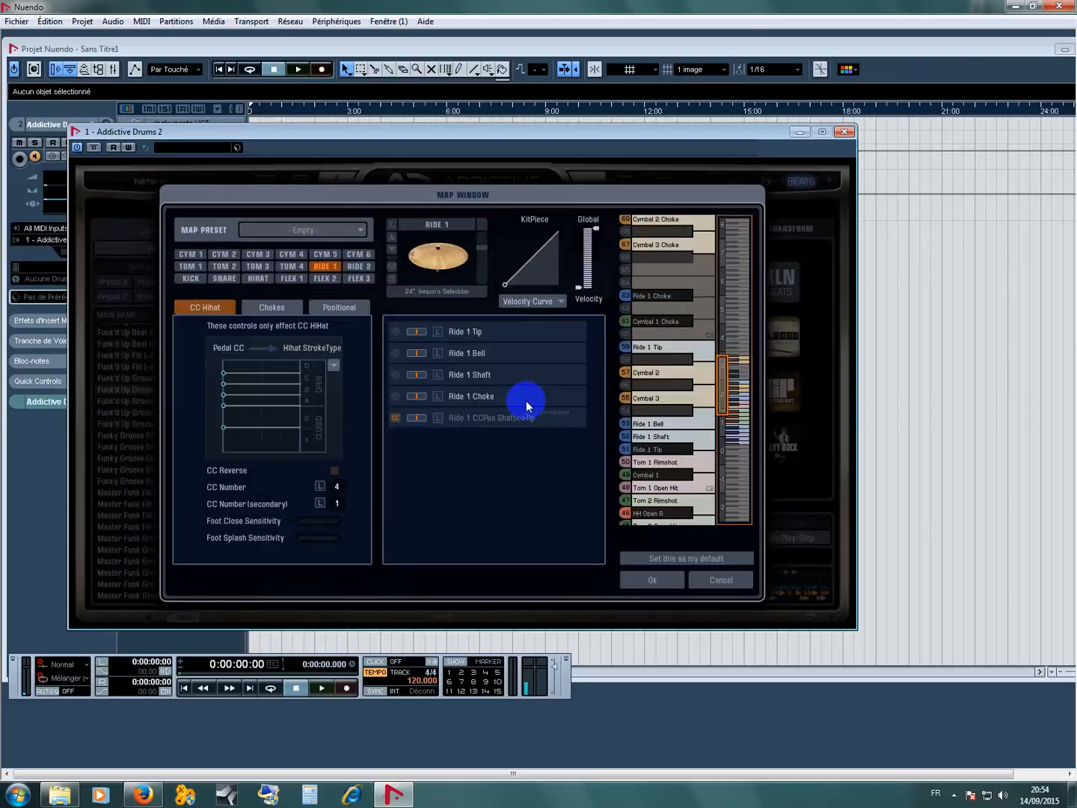
left_click(707, 581)
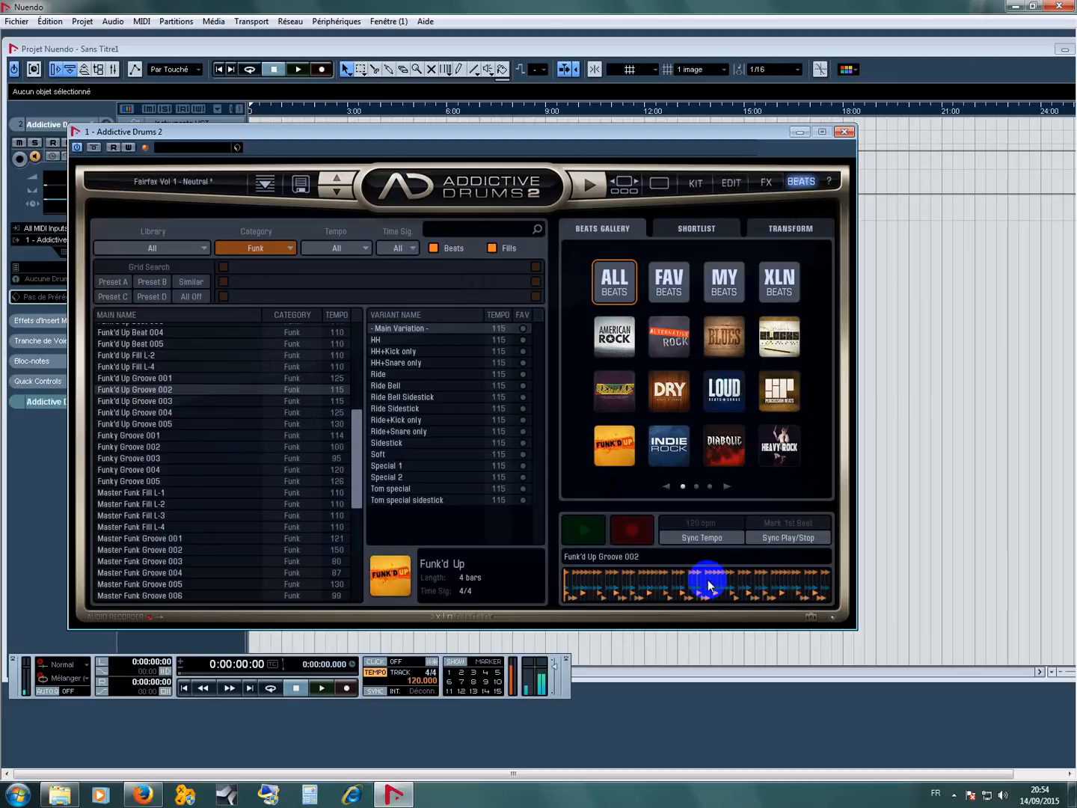